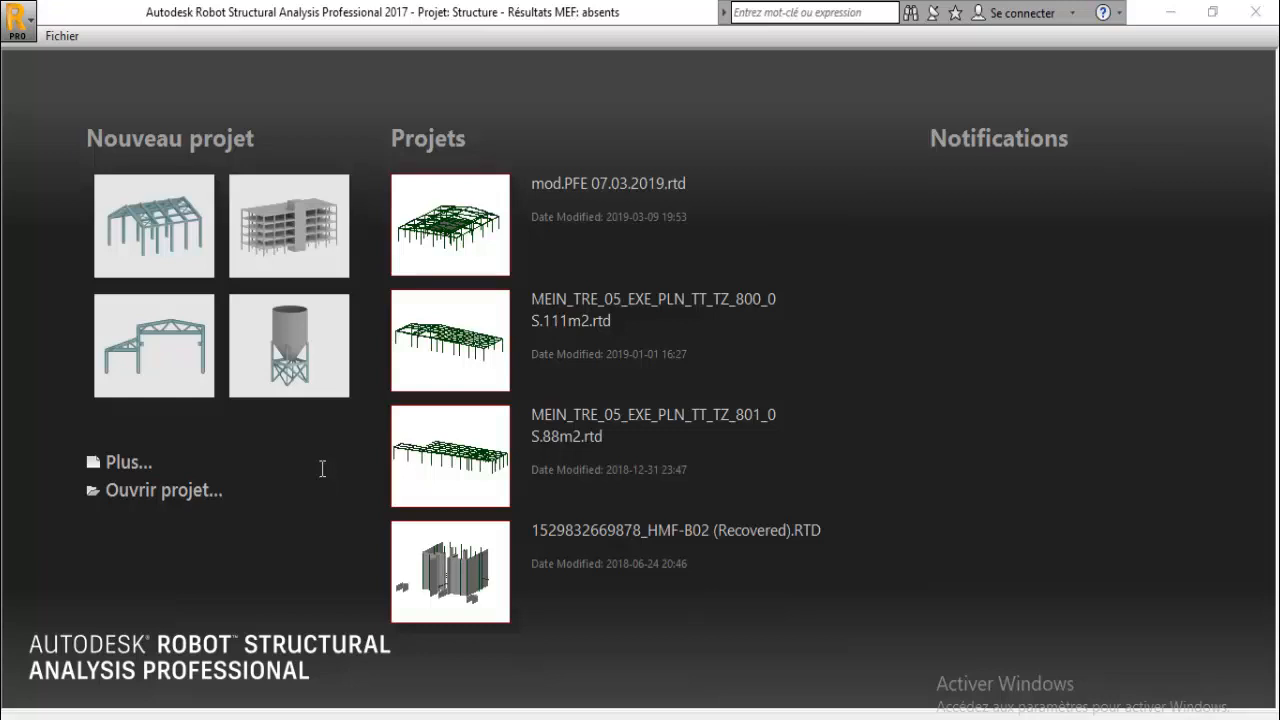
- Start a new building design project and dismiss the tip
left_click(288, 236)
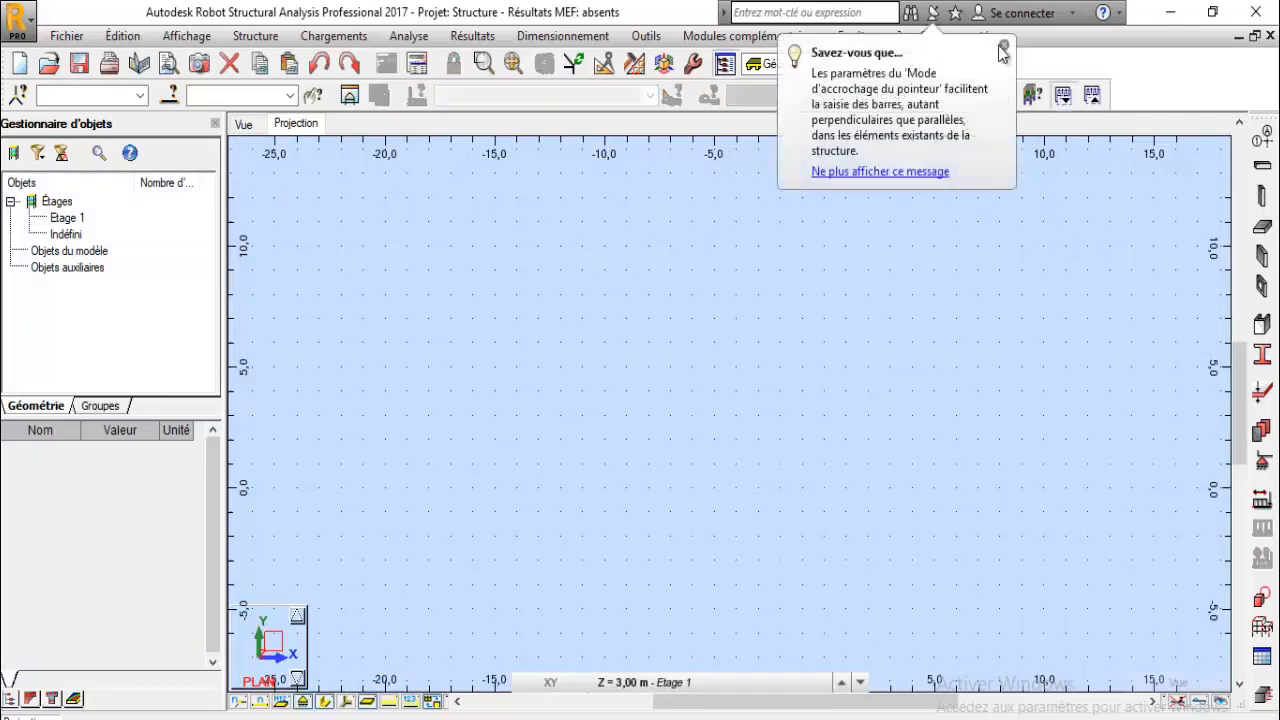
left_click(1003, 48)
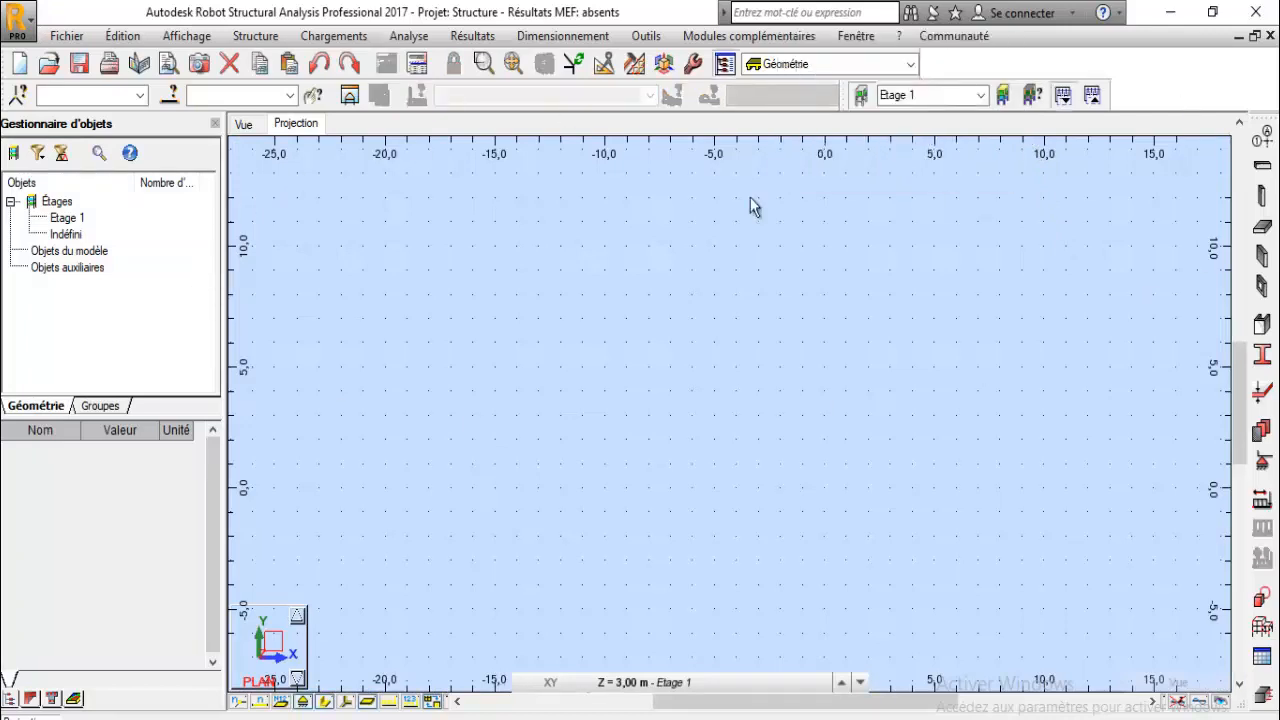
- Open the structure storeys dialog and review its base level and graphical versus manual definition options
left_click(1003, 99)
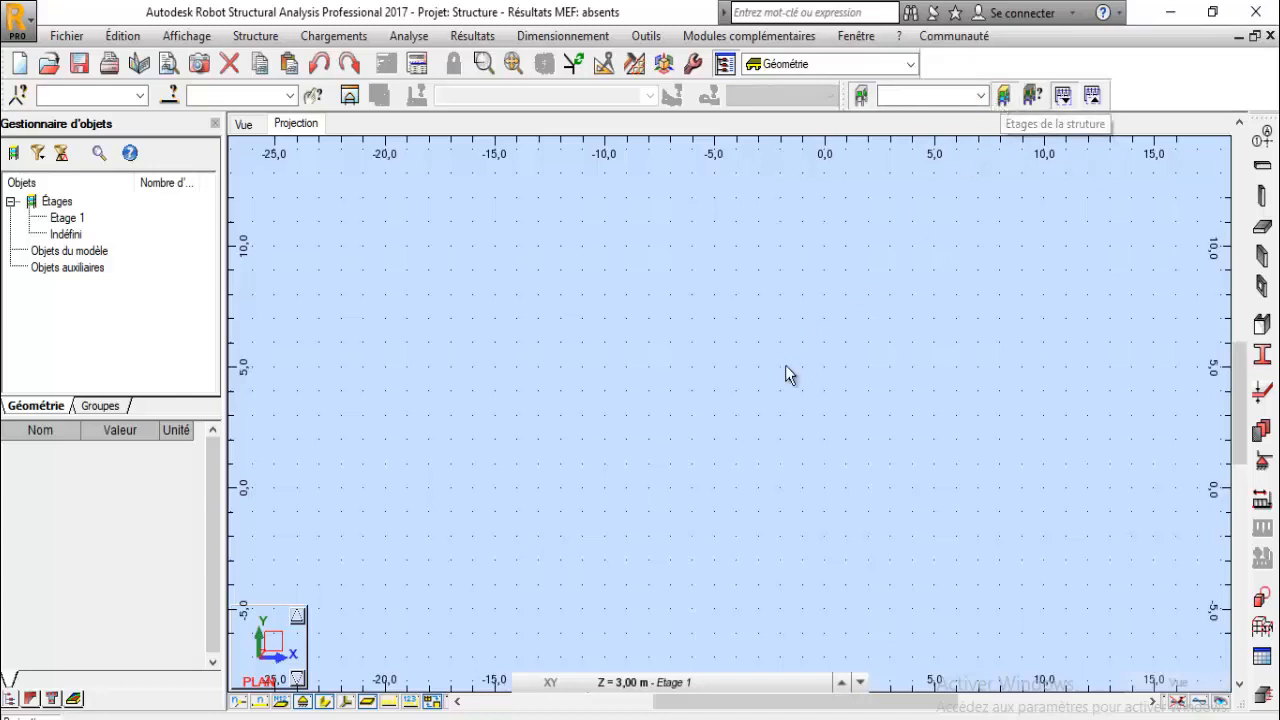
left_click_drag(754, 124, 647, 127)
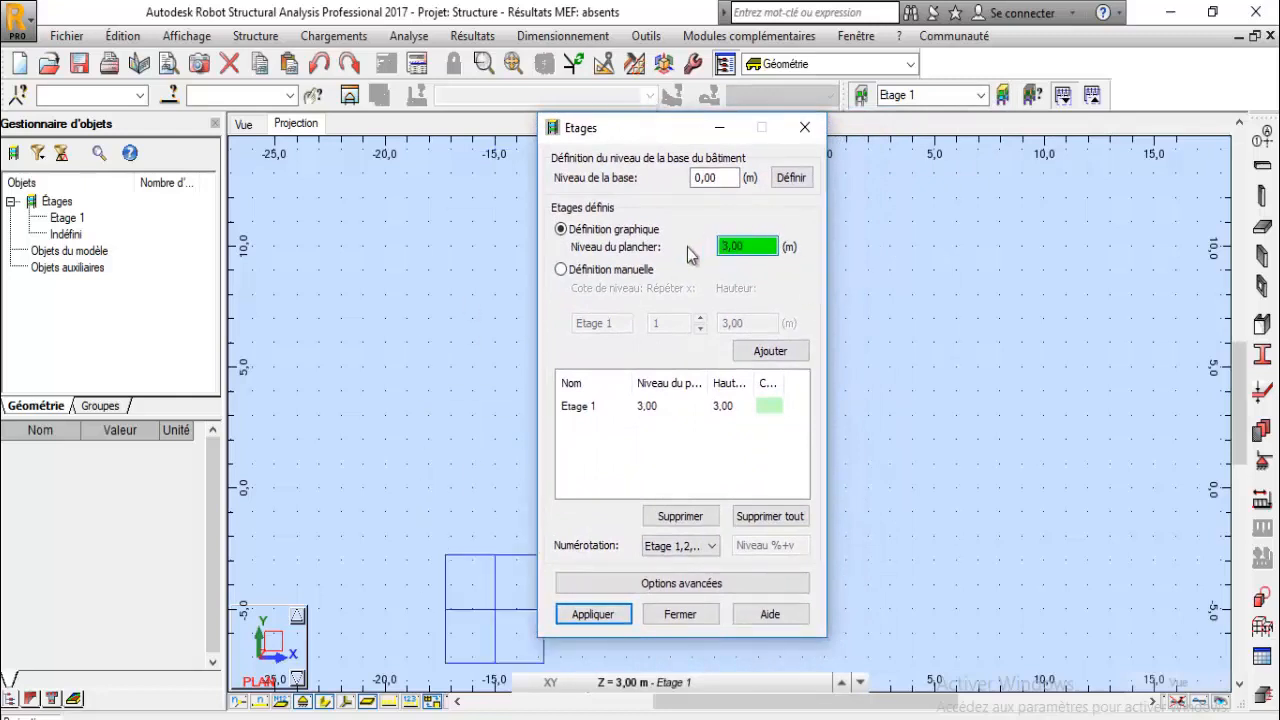
left_click(712, 176)
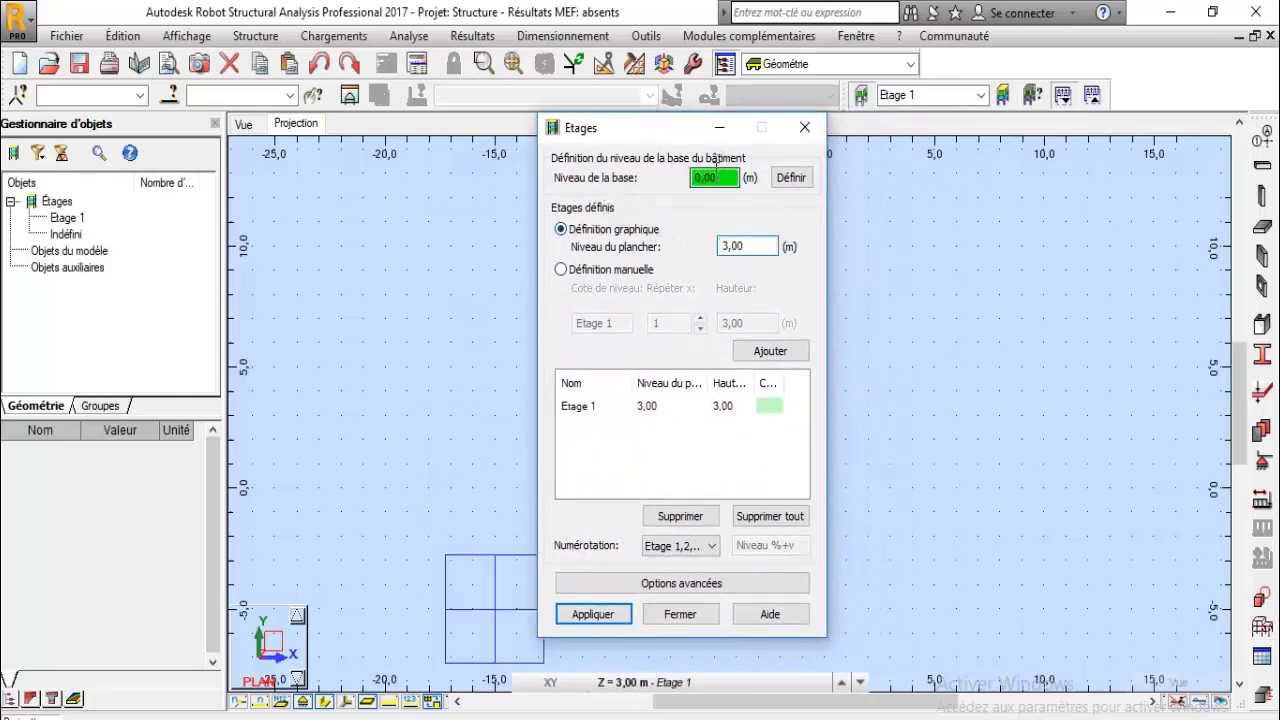
double_click(695, 177)
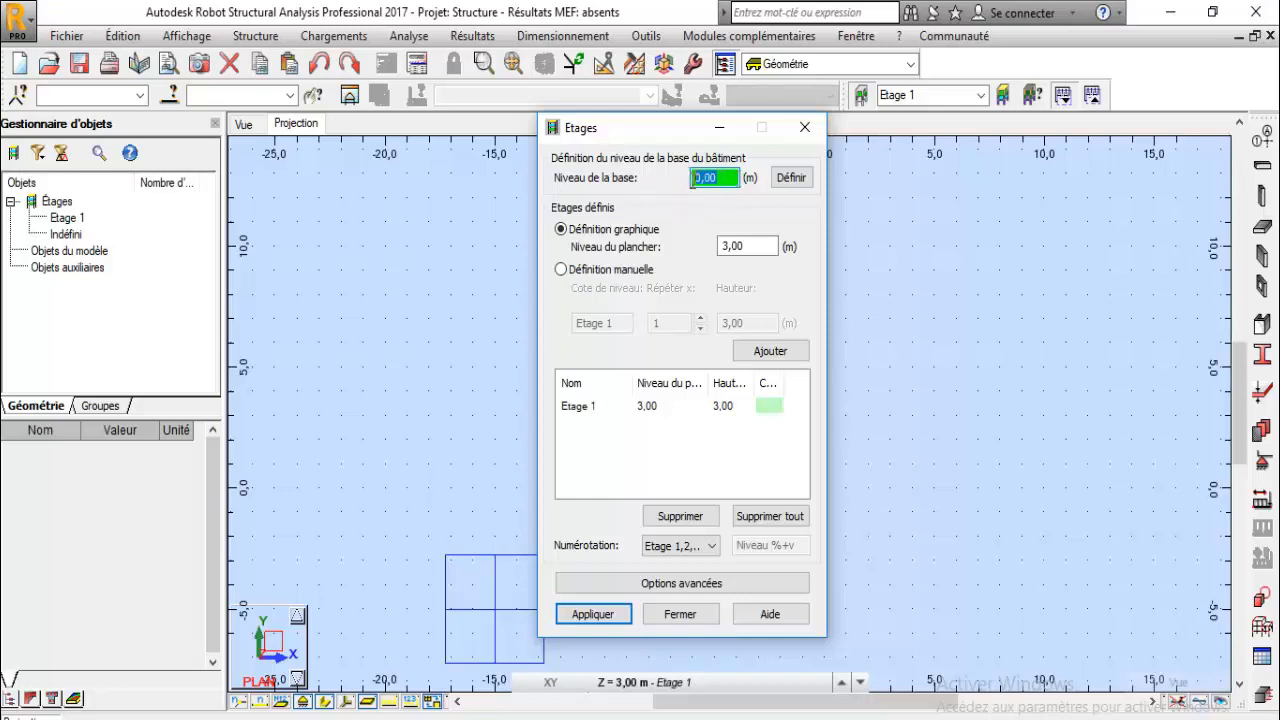
double_click(714, 177)
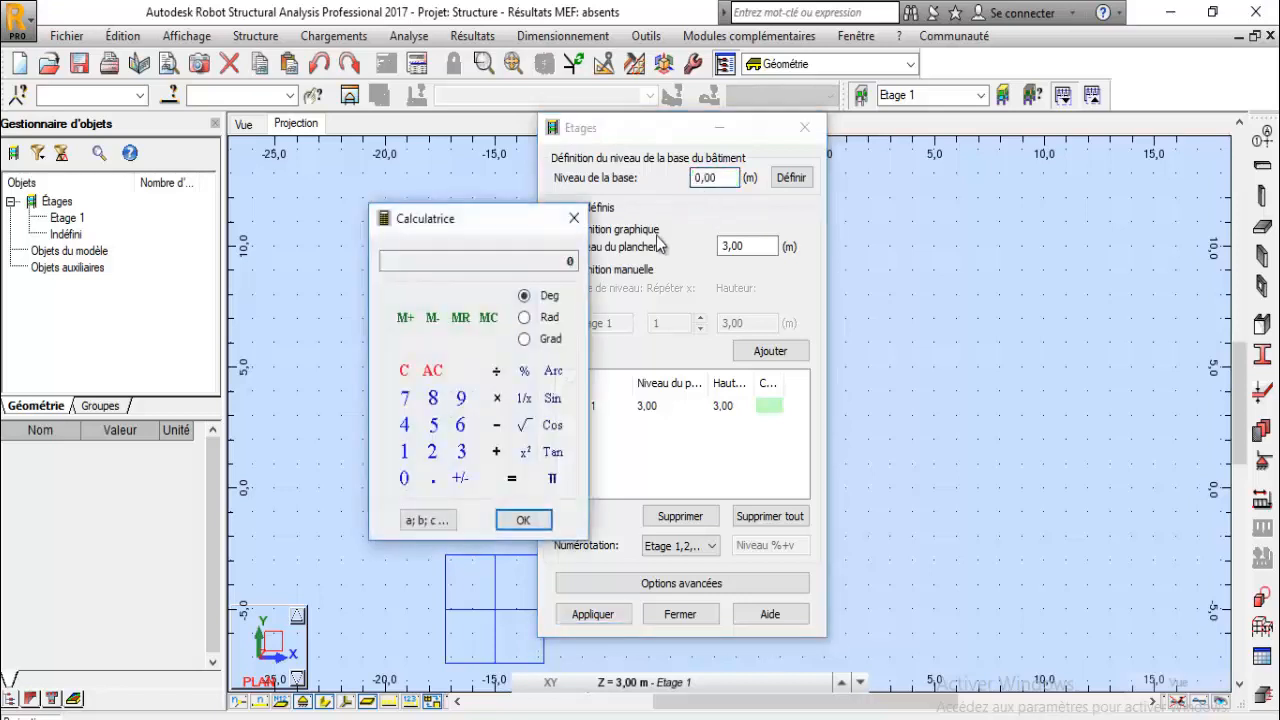
left_click(575, 219)
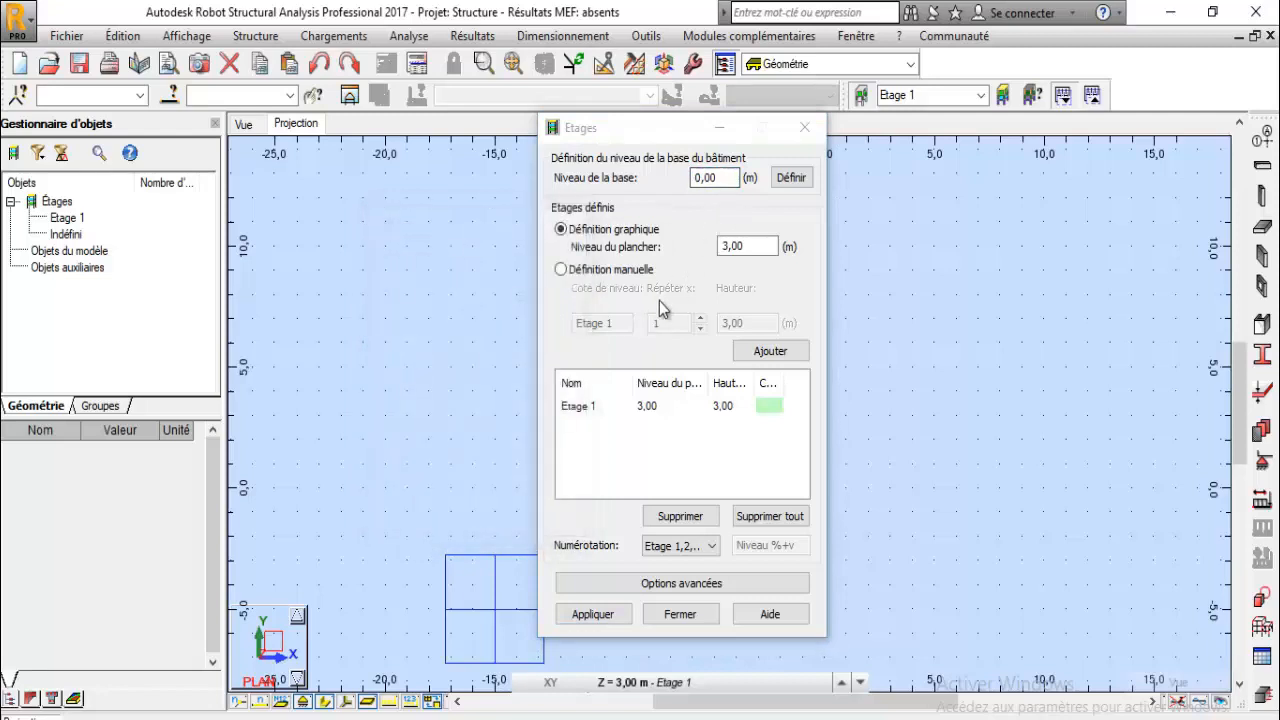
left_click(565, 269)
left_click(595, 231)
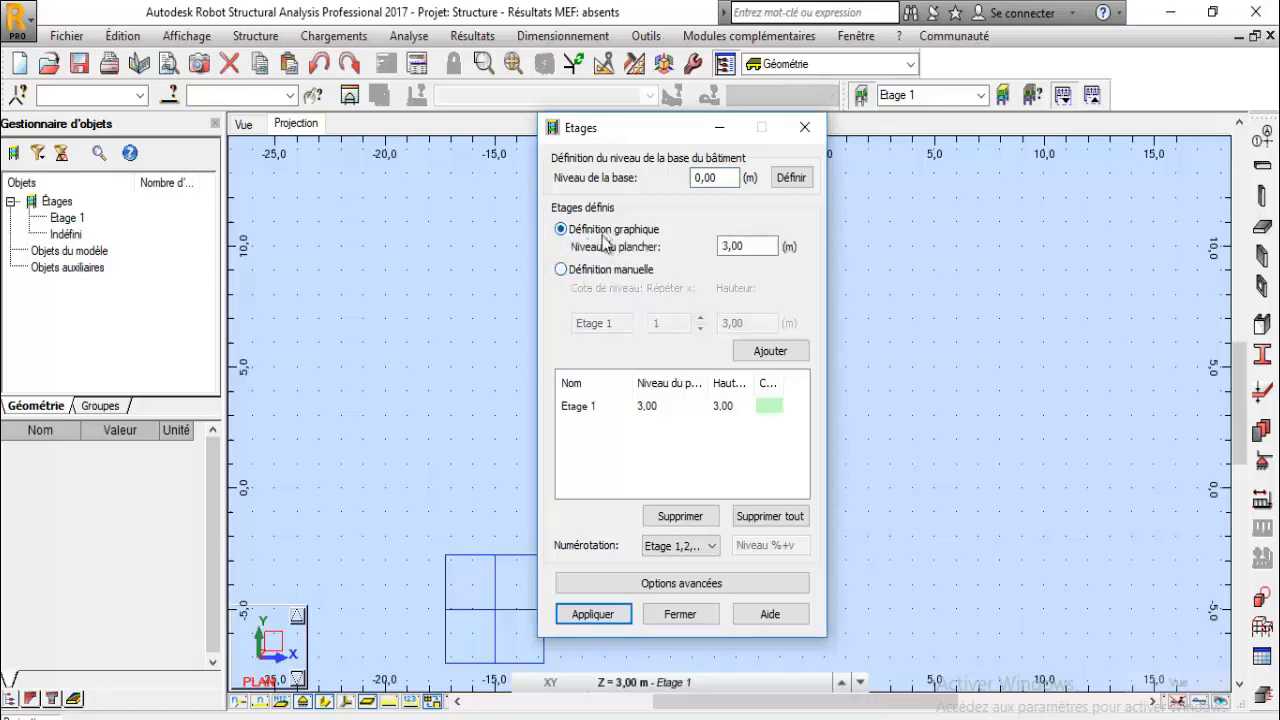
left_click(591, 270)
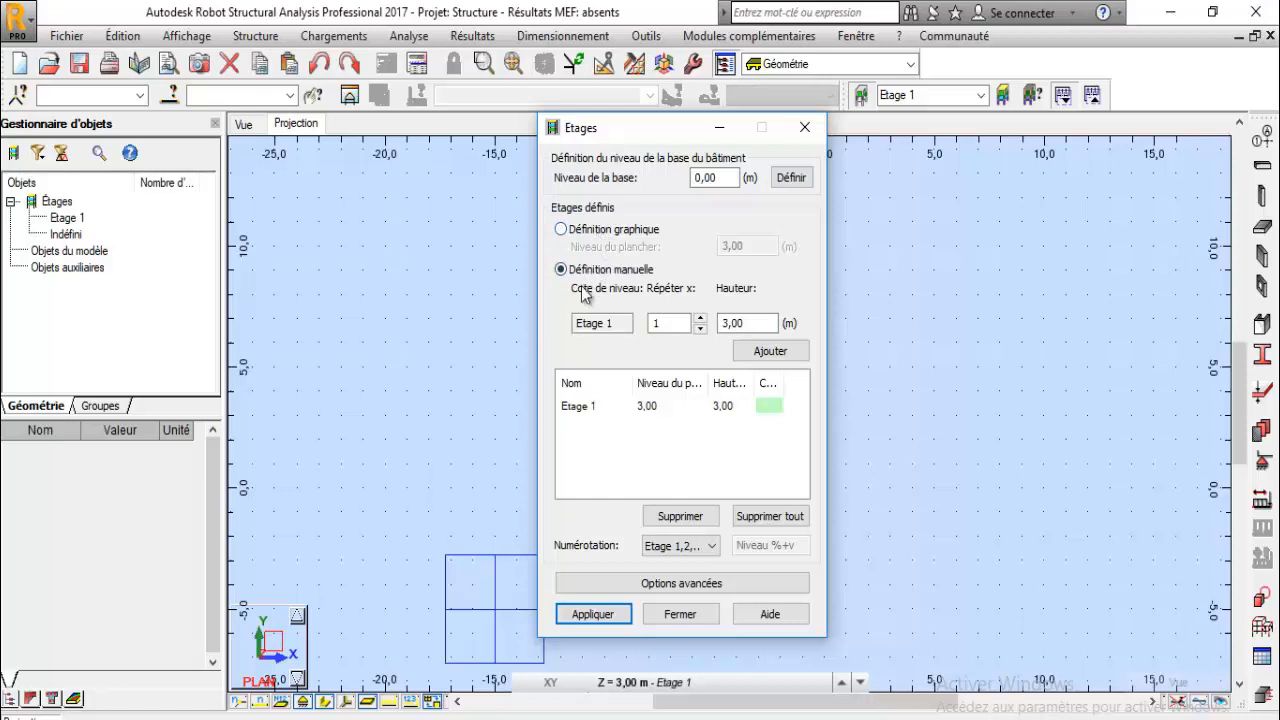
left_click(616, 237)
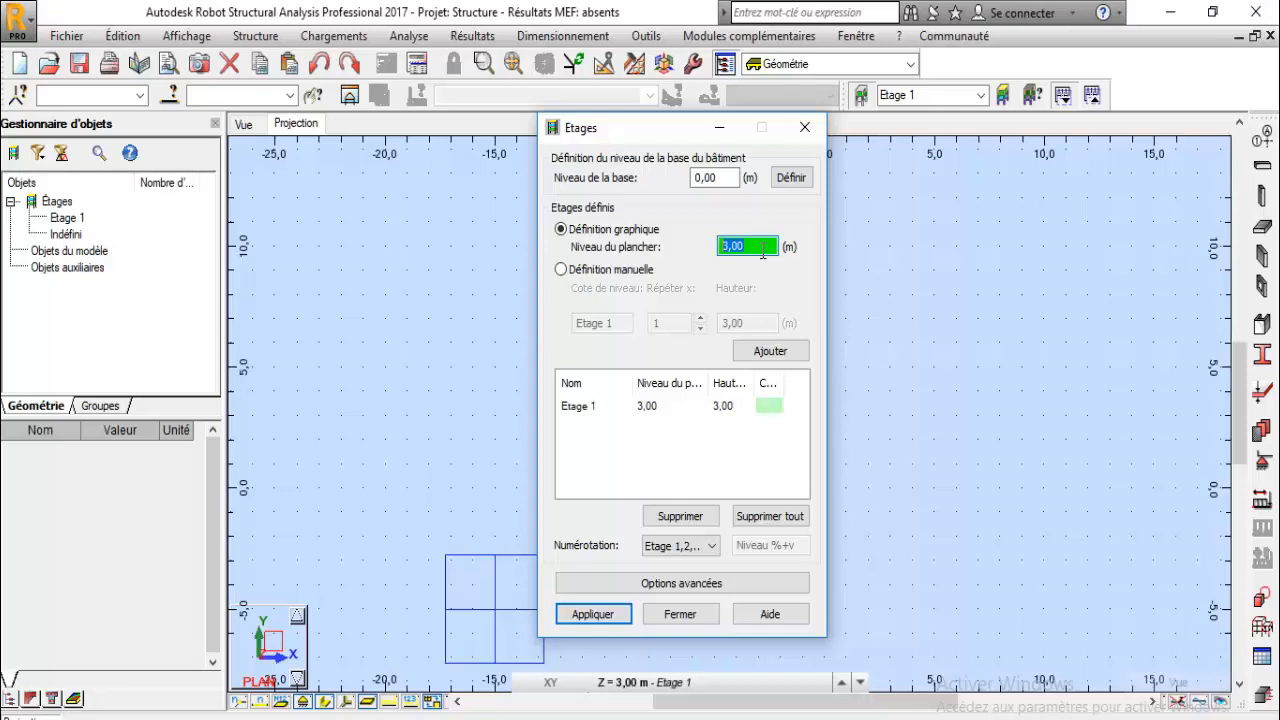
- Add a storey at floor level 6 m using graphical definition
type("6")
left_click(782, 353)
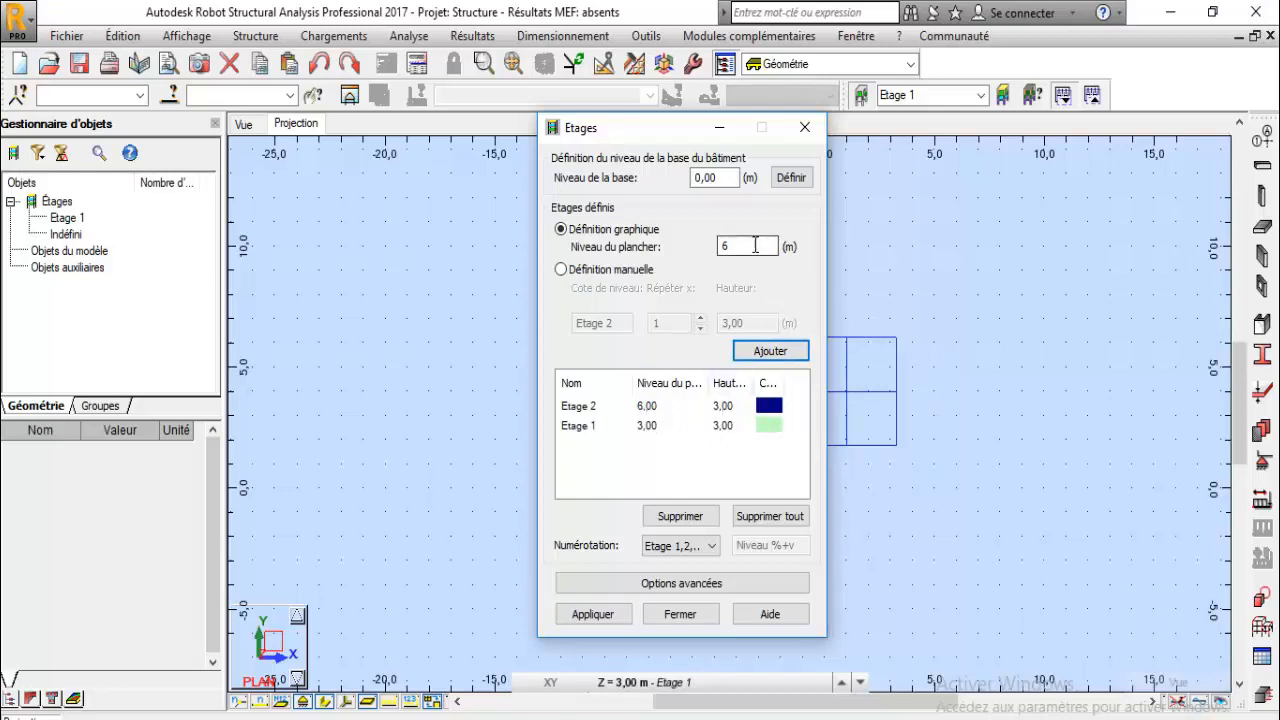
- Delete all storeys from the storeys list
left_click_drag(756, 246, 701, 247)
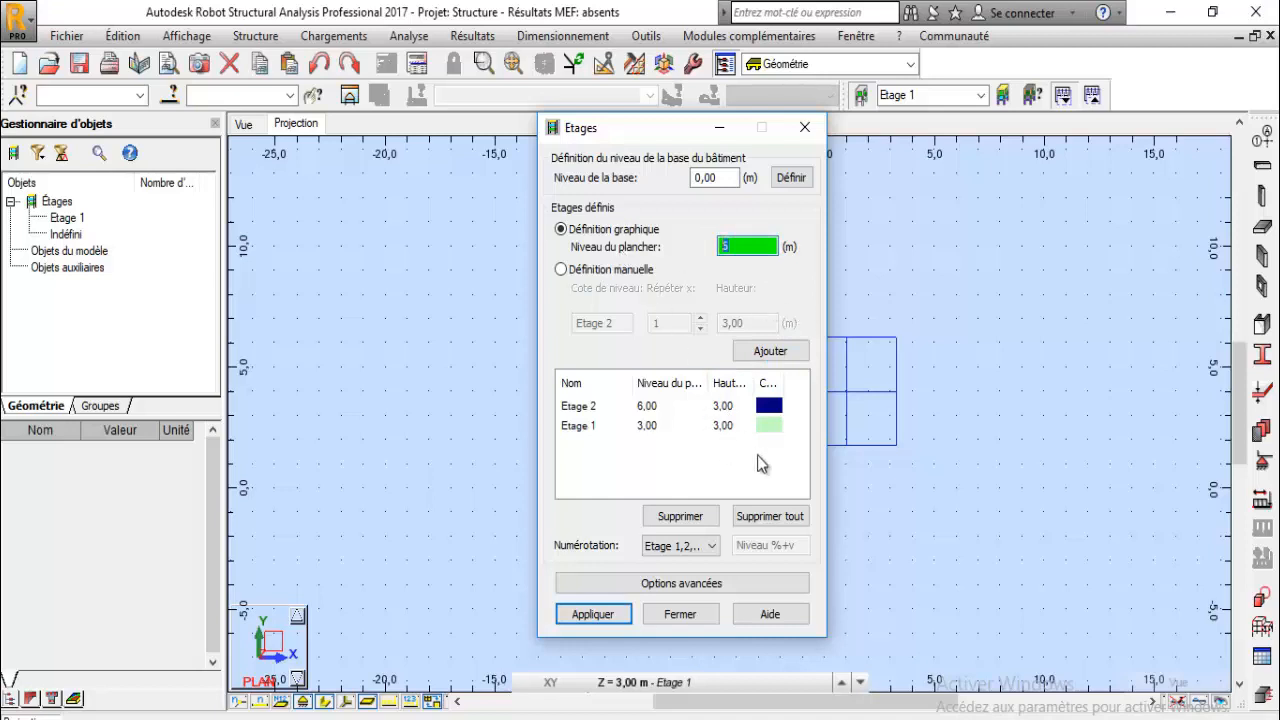
left_click(768, 516)
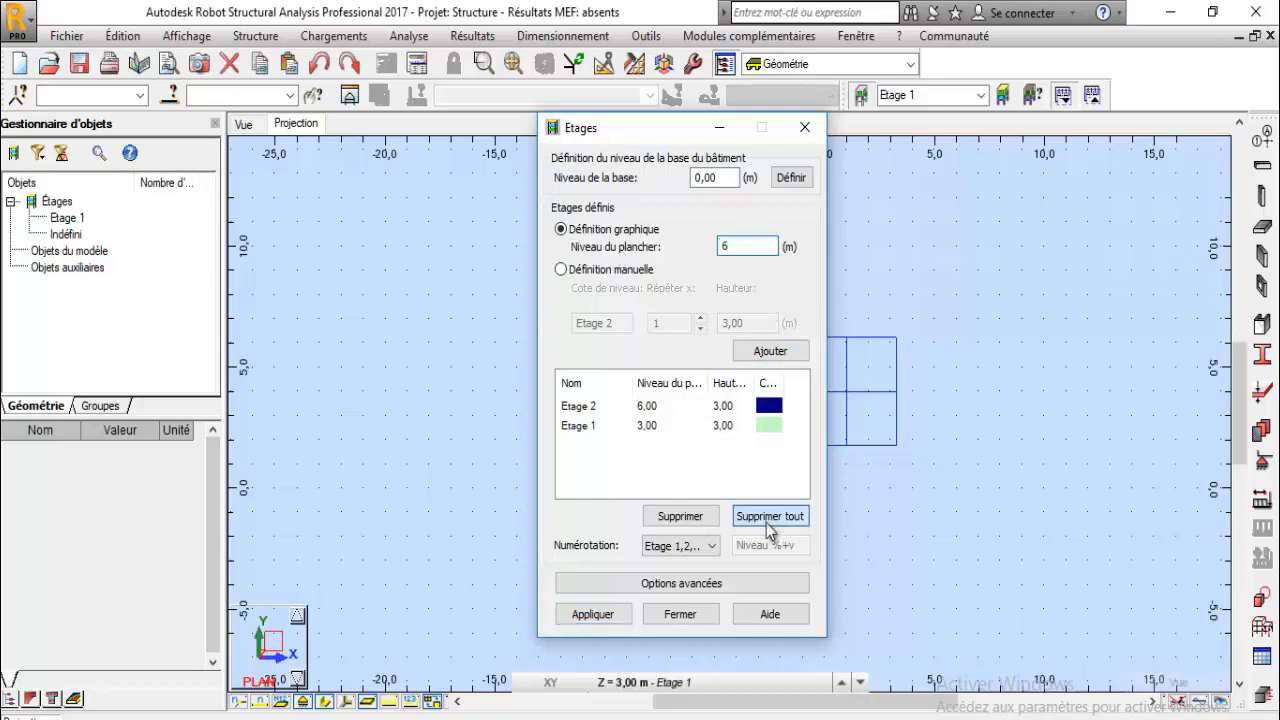
- Try adding three storeys 3.2 m high with manual definition, then remove them all
left_click(603, 272)
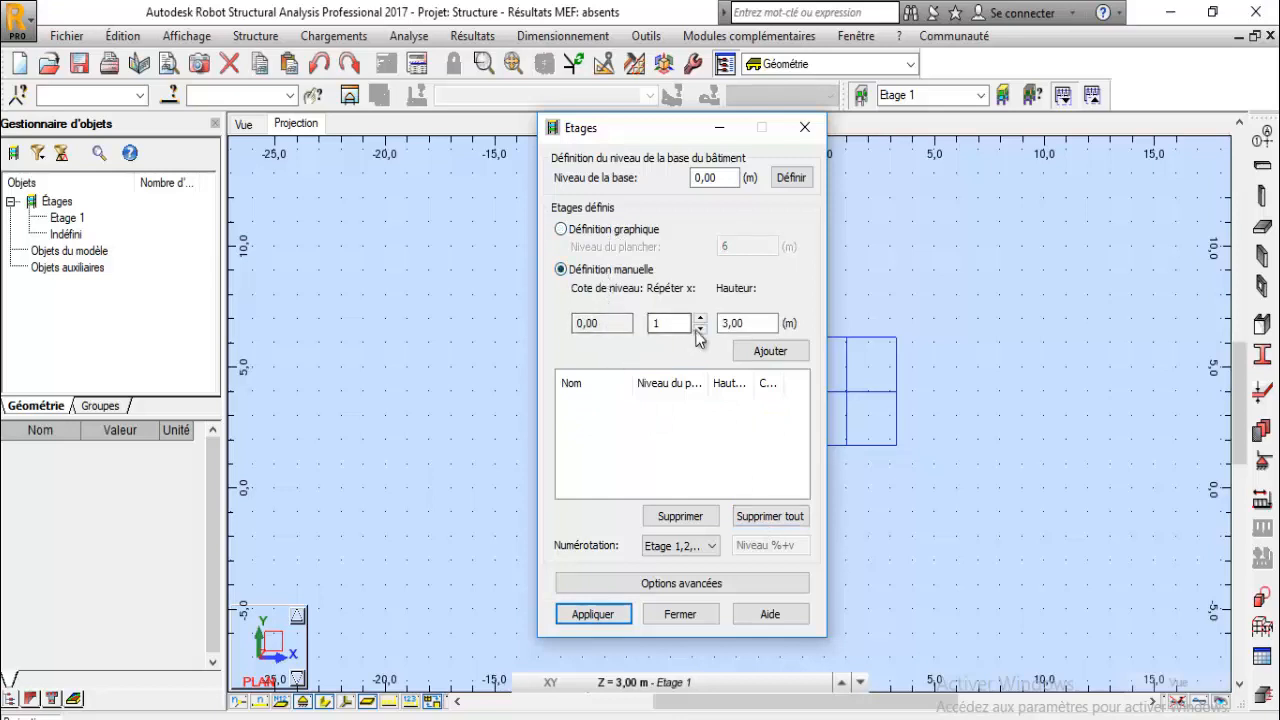
double_click(600, 323)
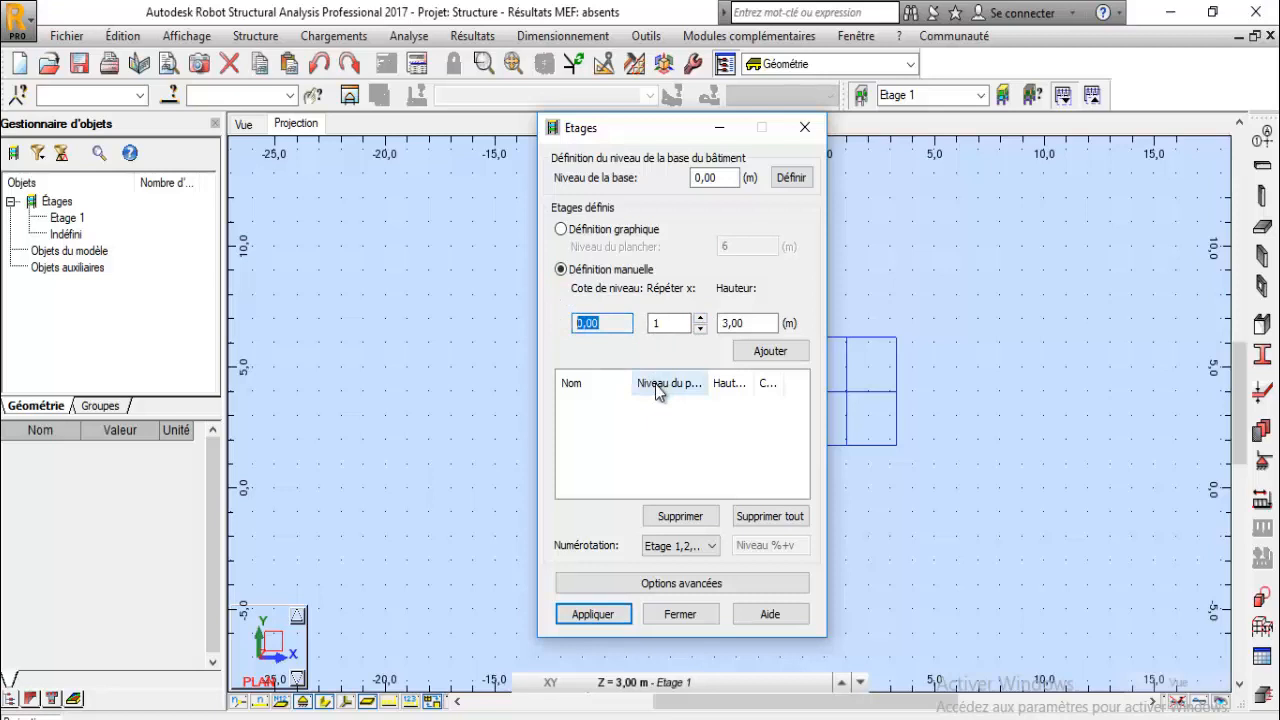
double_click(740, 323)
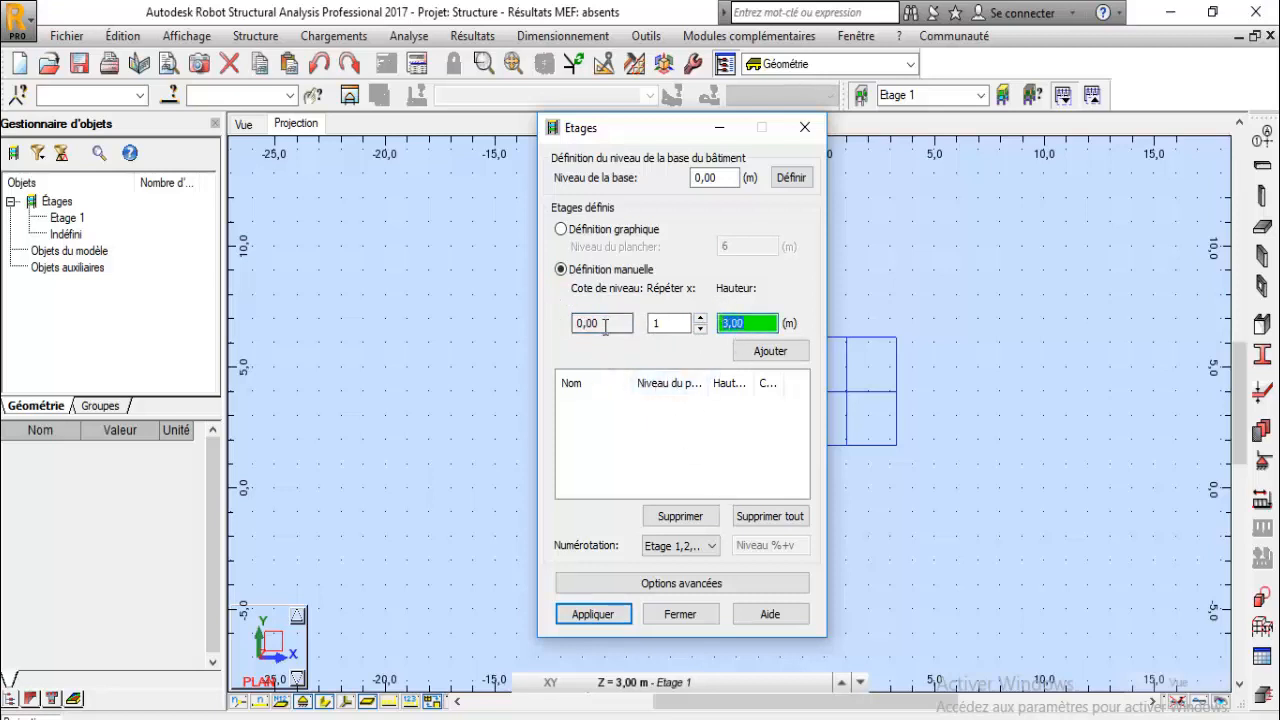
left_click(701, 318)
left_click(702, 319)
left_click(701, 318)
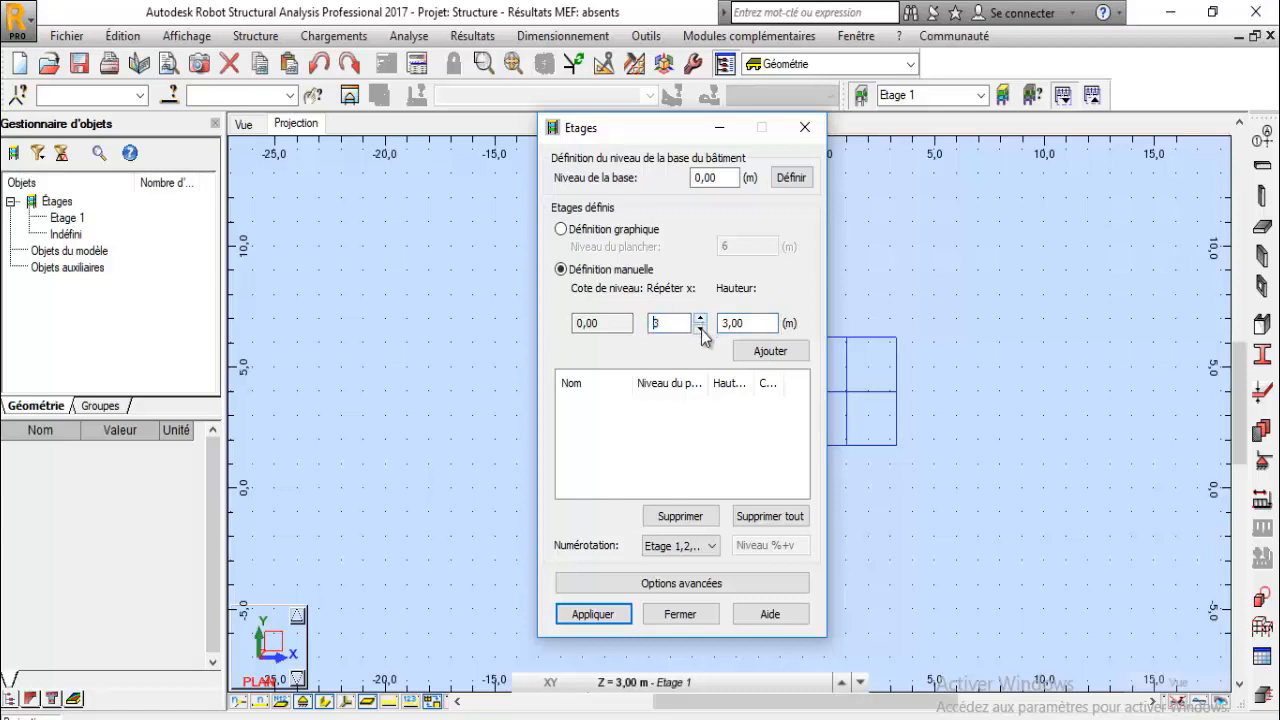
type("3.2")
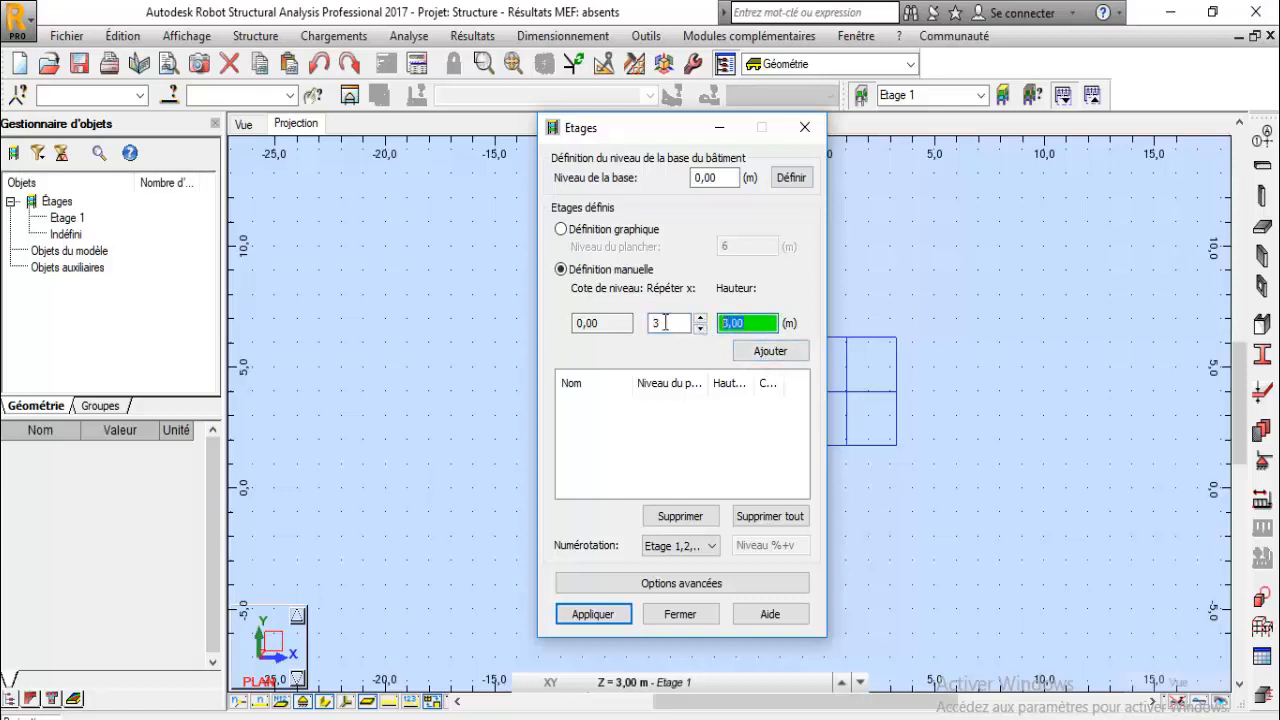
left_click(758, 358)
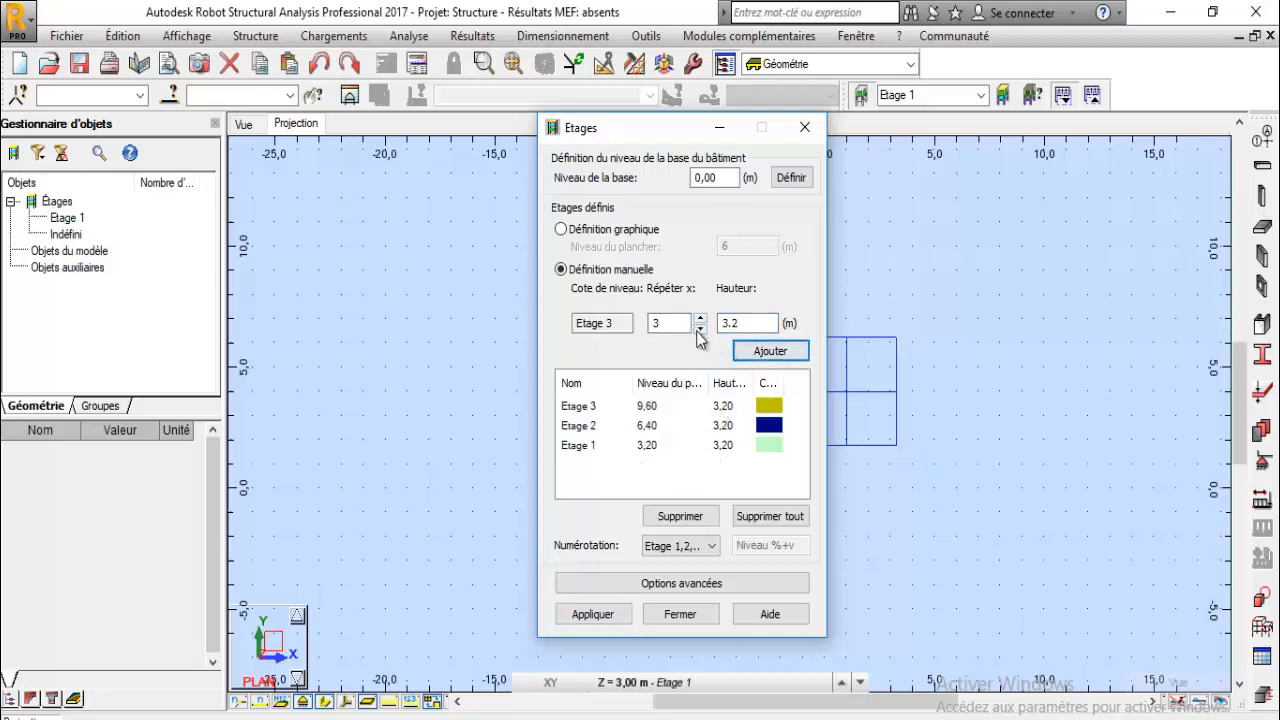
left_click(766, 517)
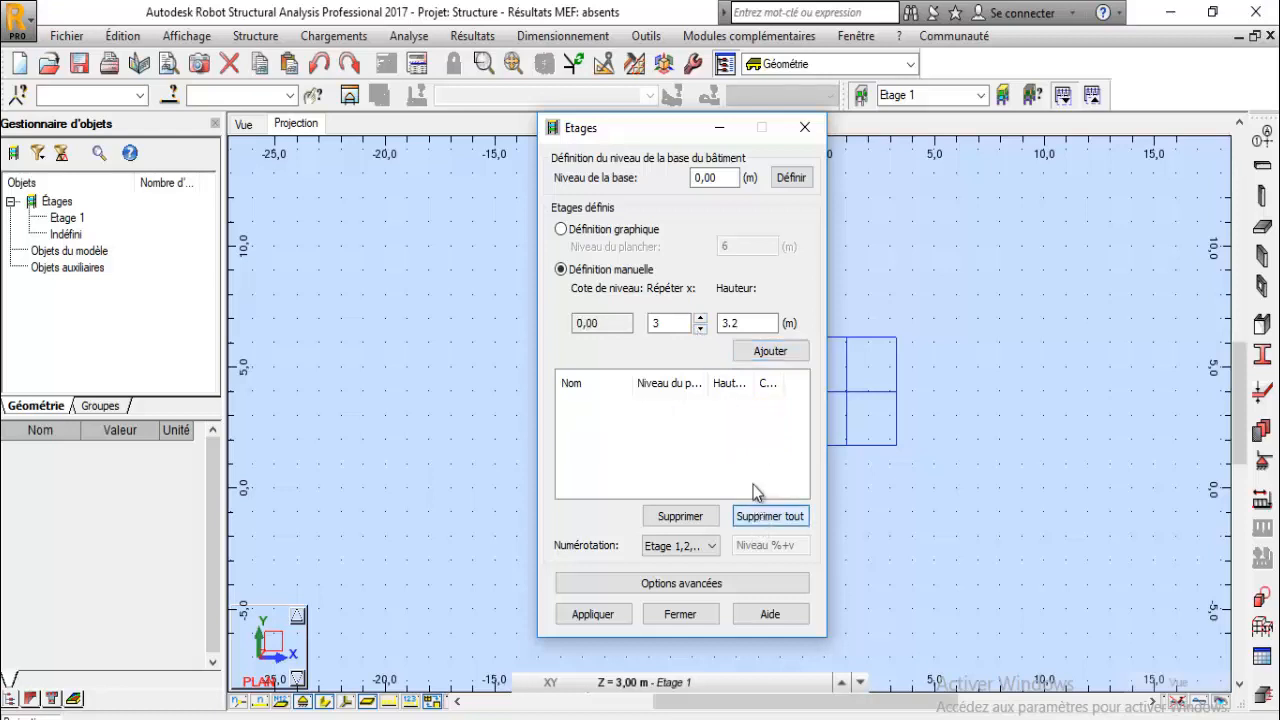
- Add a single storey 4 m high from level 0 with manual definition
left_click(700, 327)
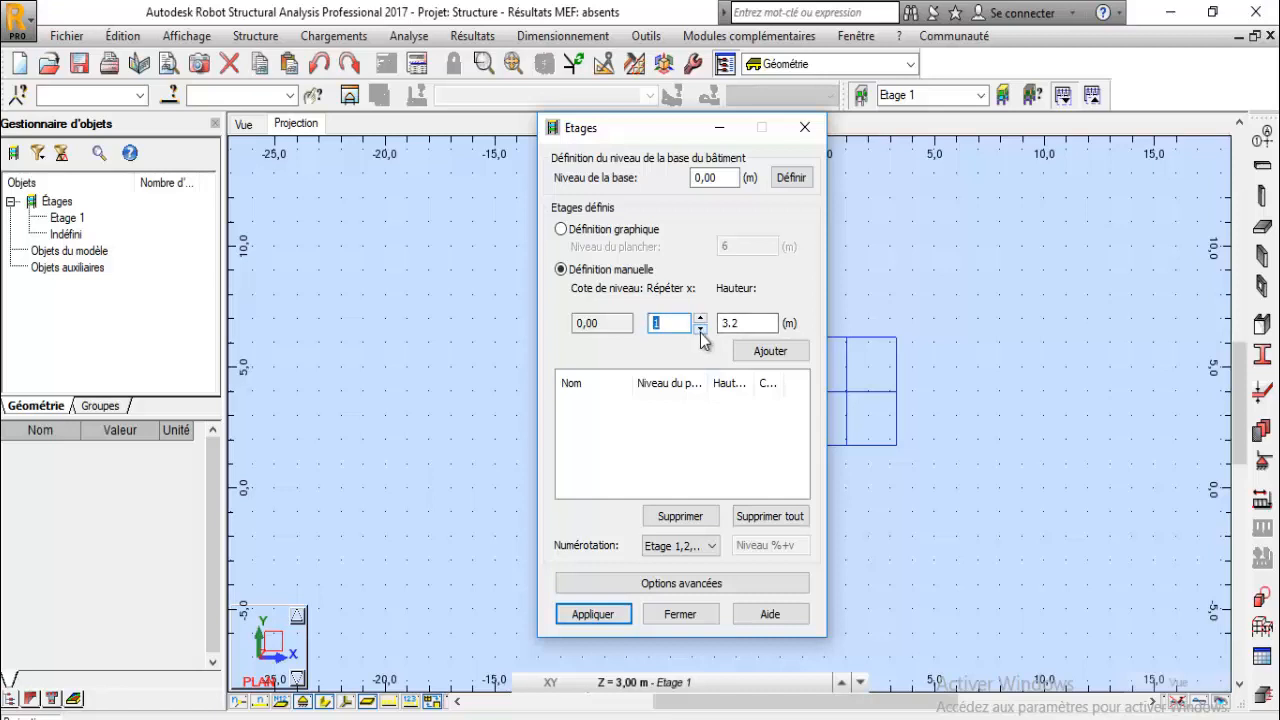
double_click(730, 318)
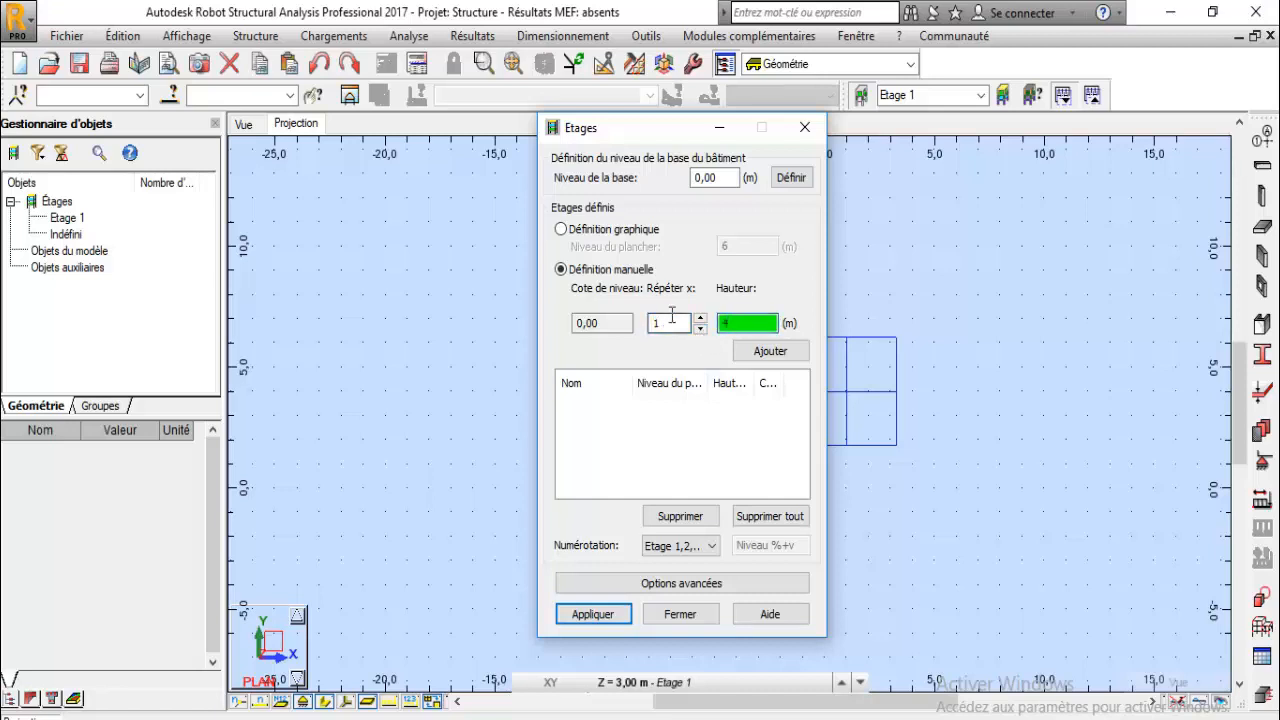
left_click(770, 351)
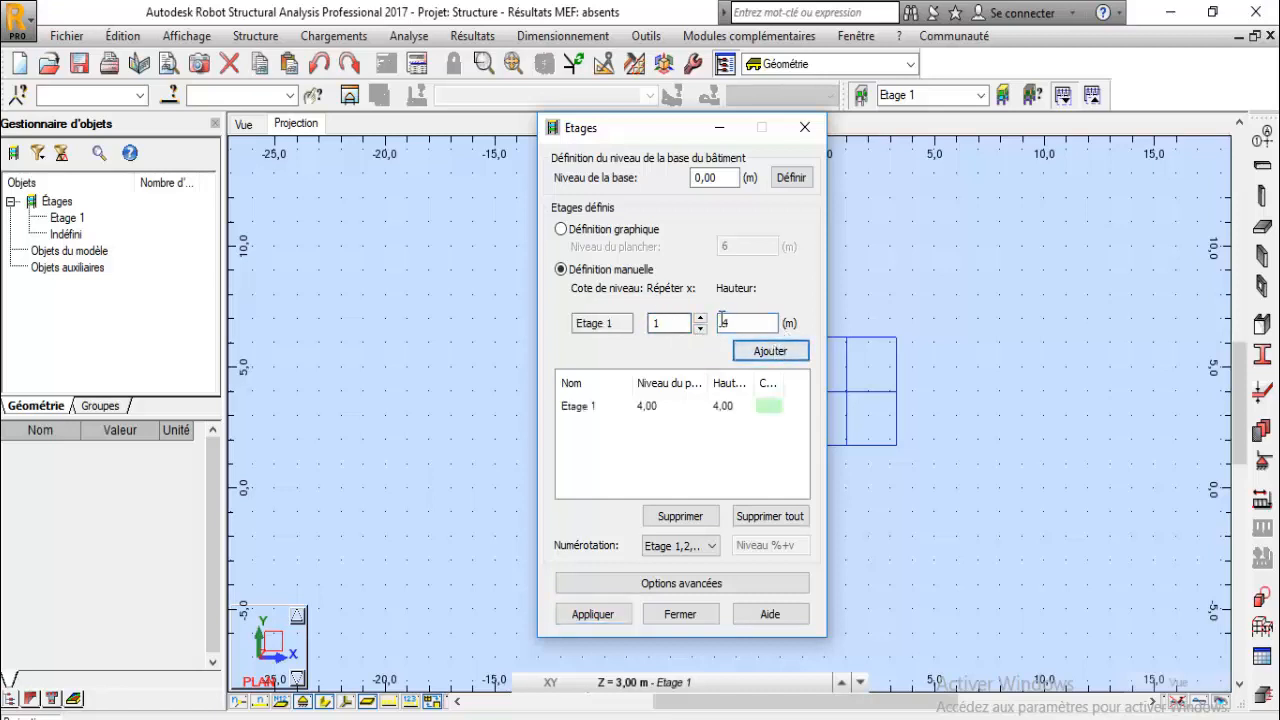
- Add three more storeys of 3 m height above the first one
left_click(701, 318)
left_click(701, 318)
double_click(720, 320)
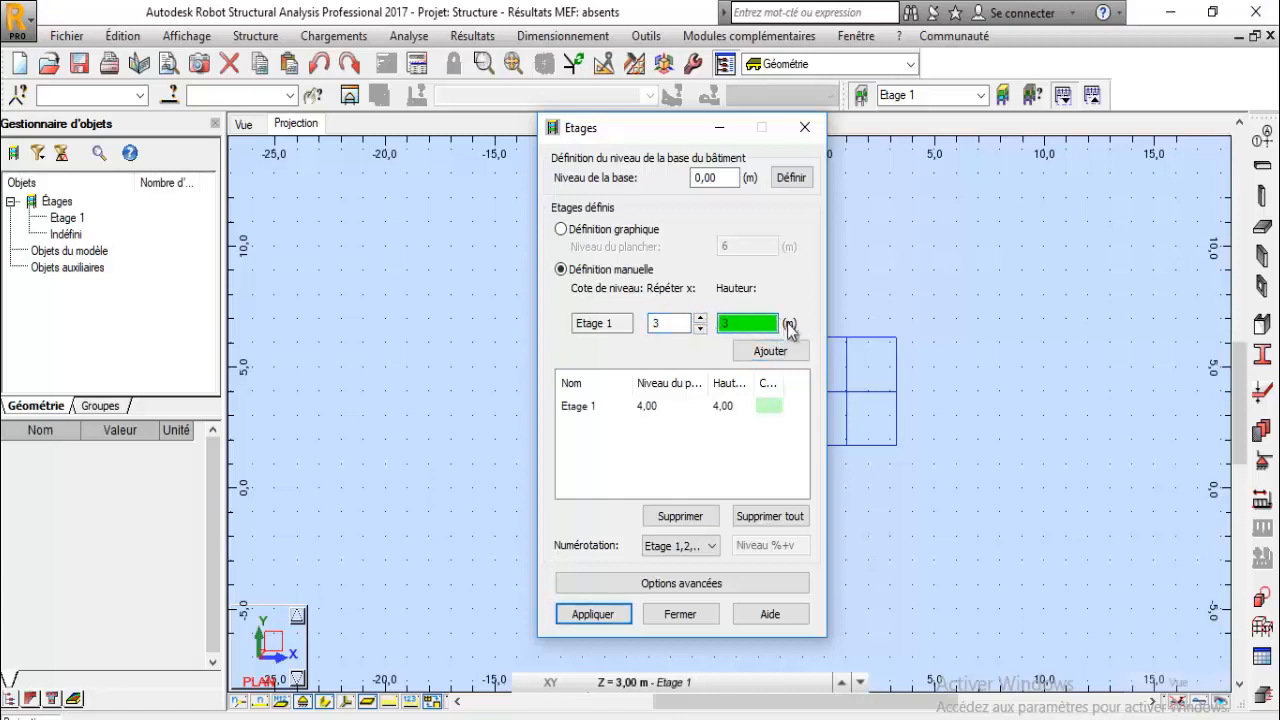
type("3")
left_click(758, 358)
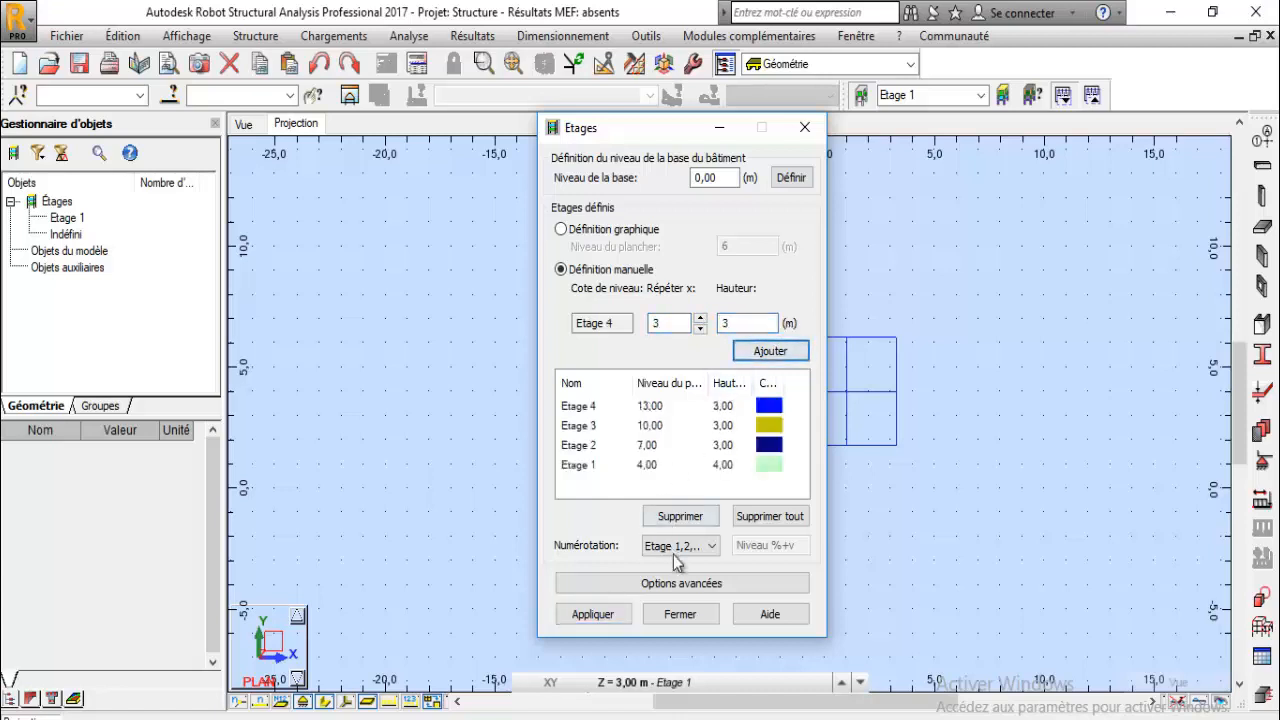
- Apply the storey definitions, expand the storeys in the object manager, and close the dialog
left_click(614, 620)
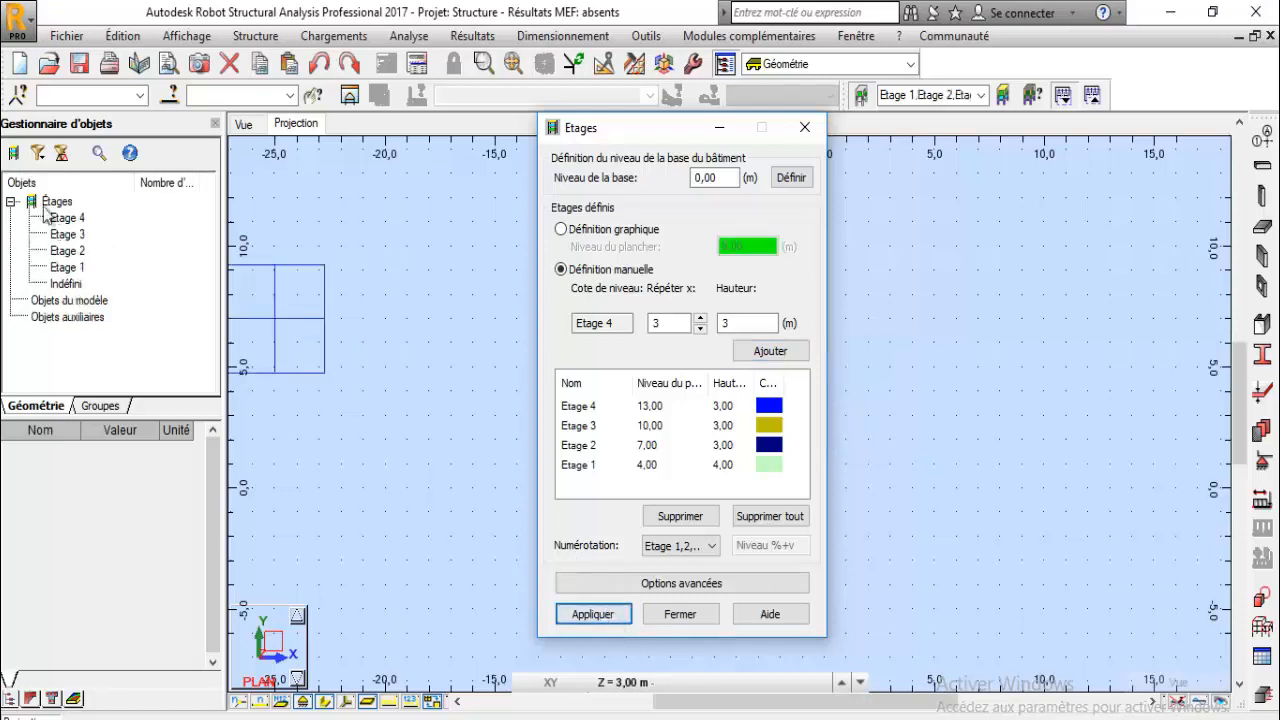
left_click(11, 203)
left_click(11, 202)
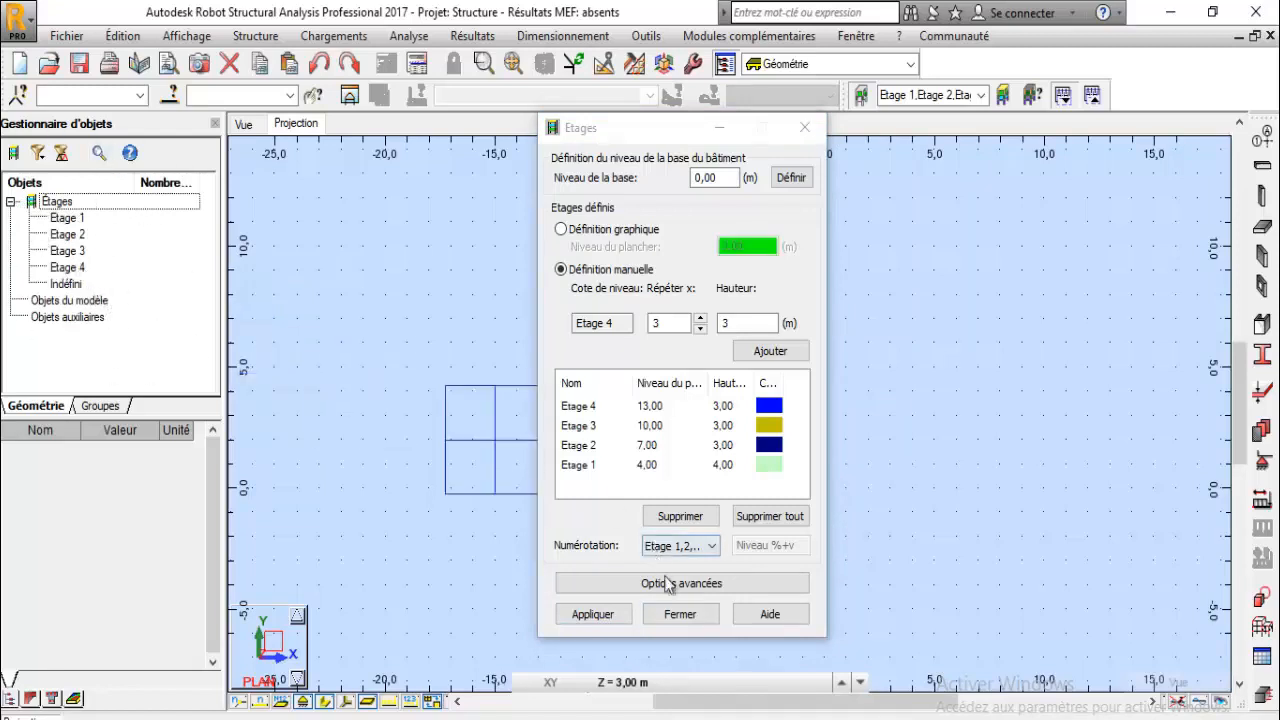
left_click(682, 614)
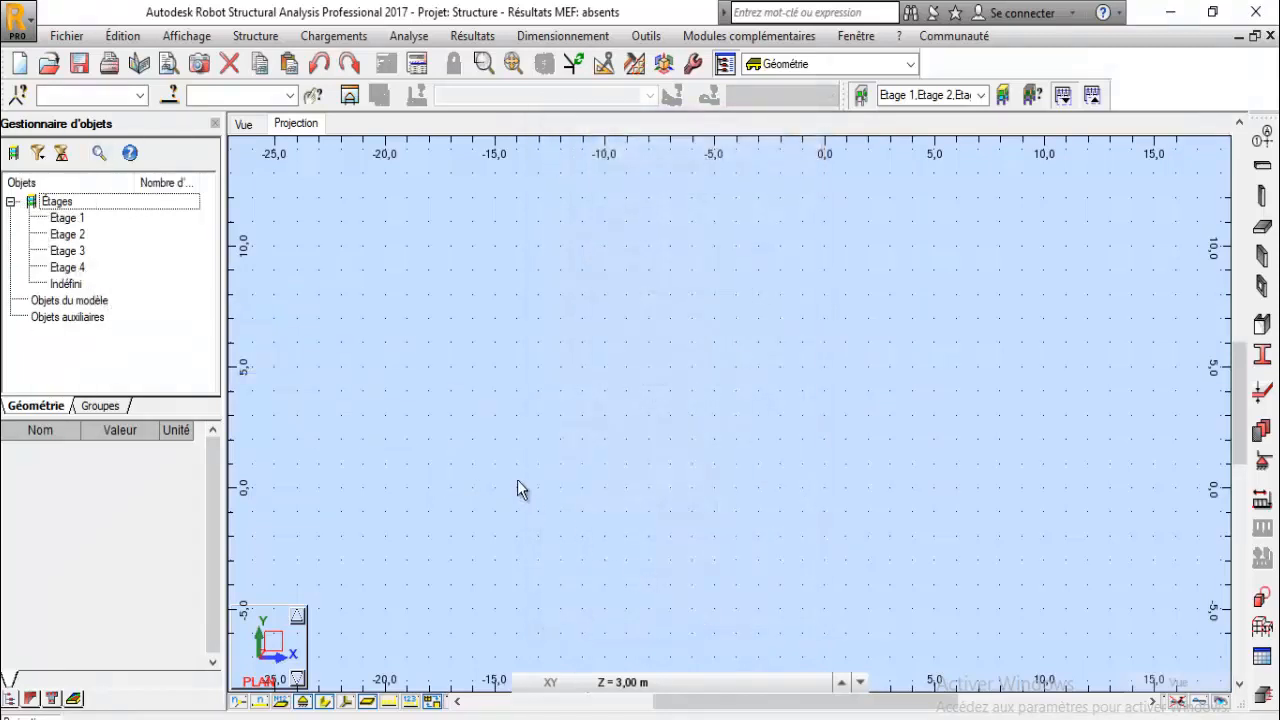
- Open Construction lines and add X-axis lines from position 0 with one repetition at 5 m spacing
left_click(1262, 140)
left_click_drag(741, 137, 486, 150)
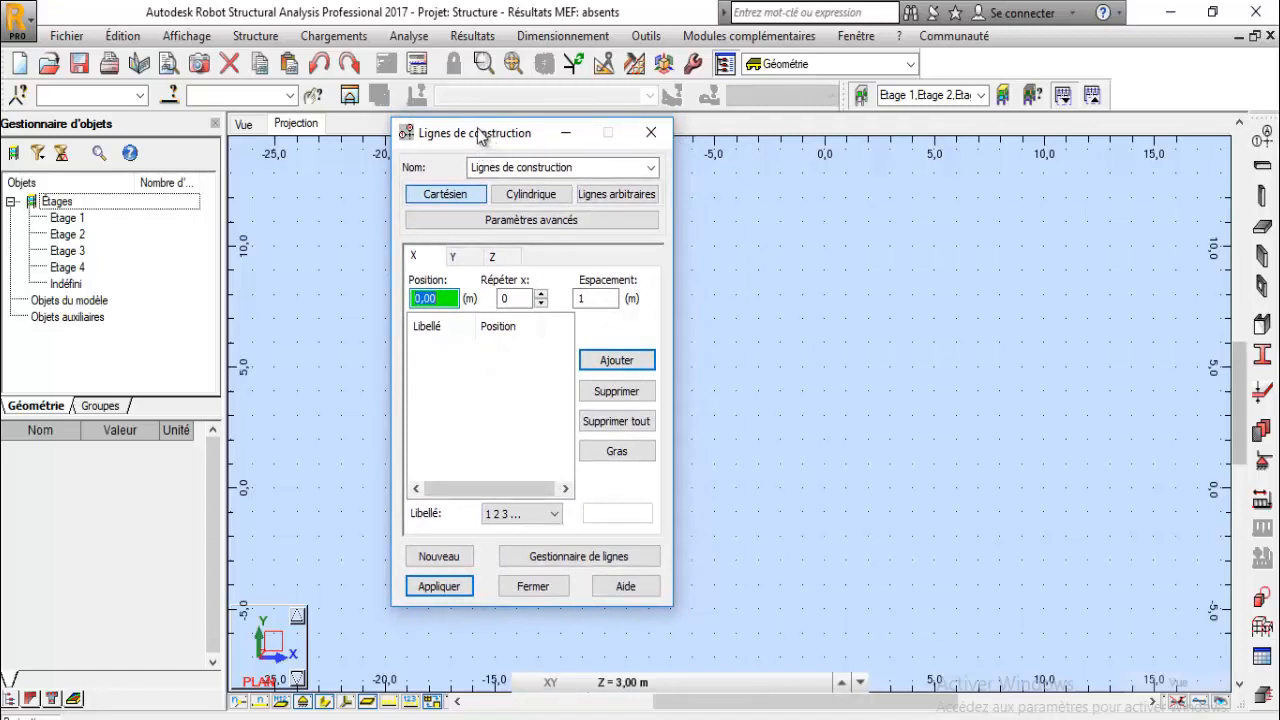
left_click_drag(480, 134, 427, 145)
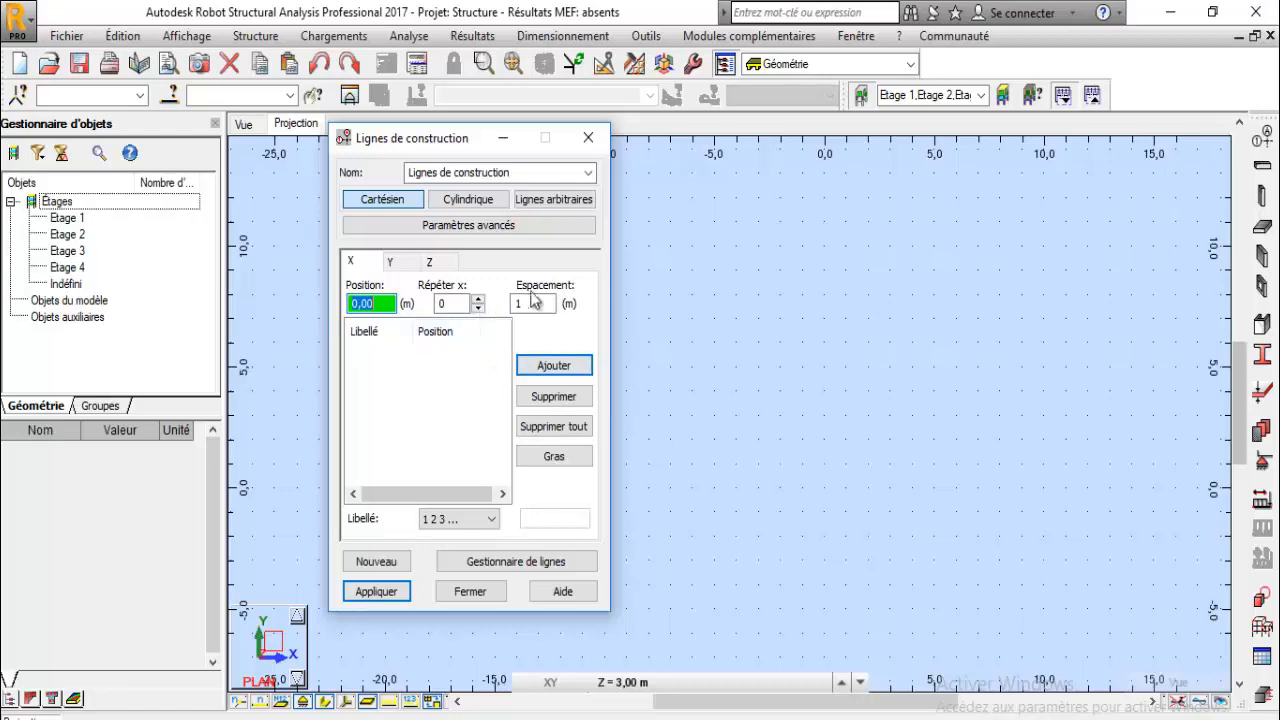
key("Tab")
type("1")
key("Tab")
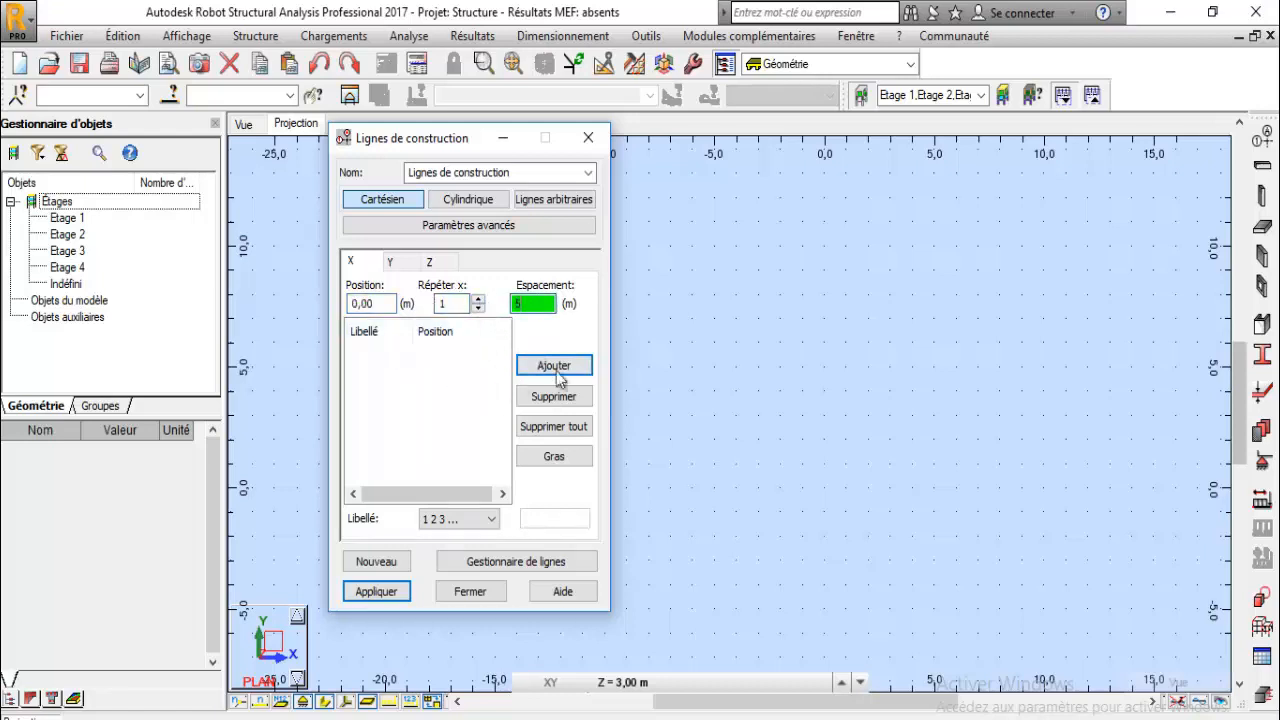
type("5")
key("Return")
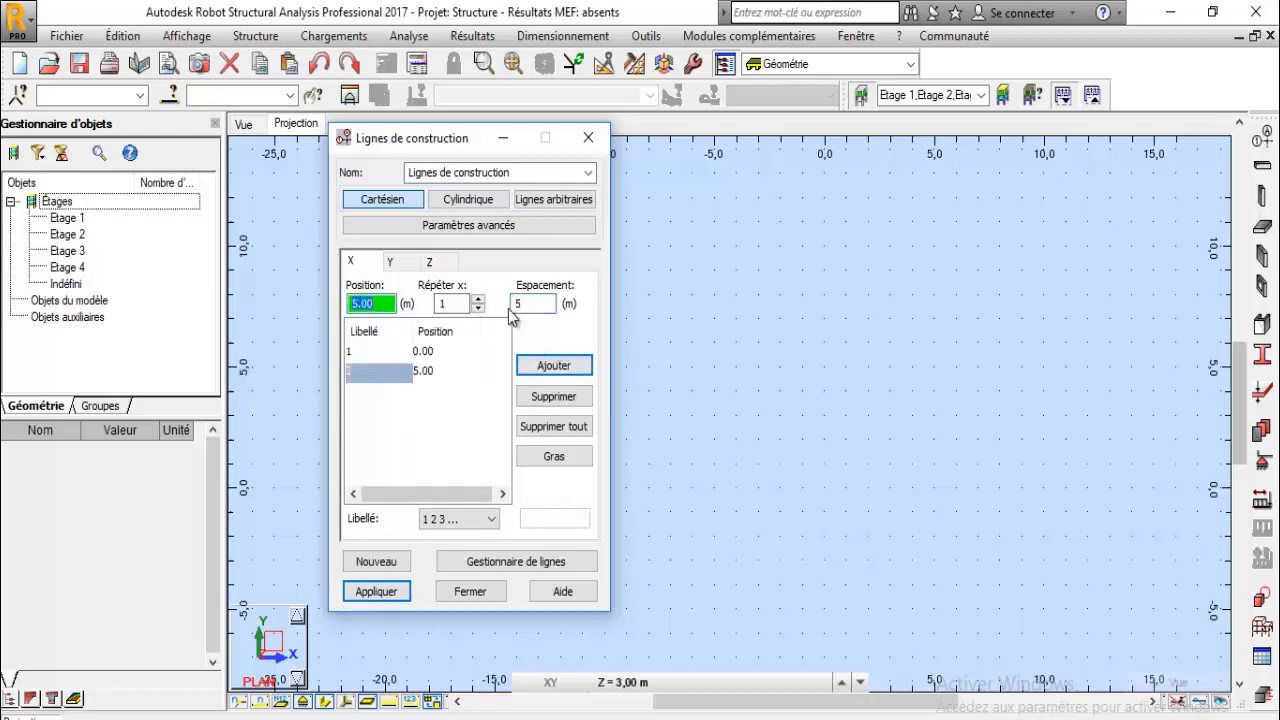
- Add three more X-axis construction lines using spacings of 4 m, 6 m and 5 m successively
left_click(548, 303)
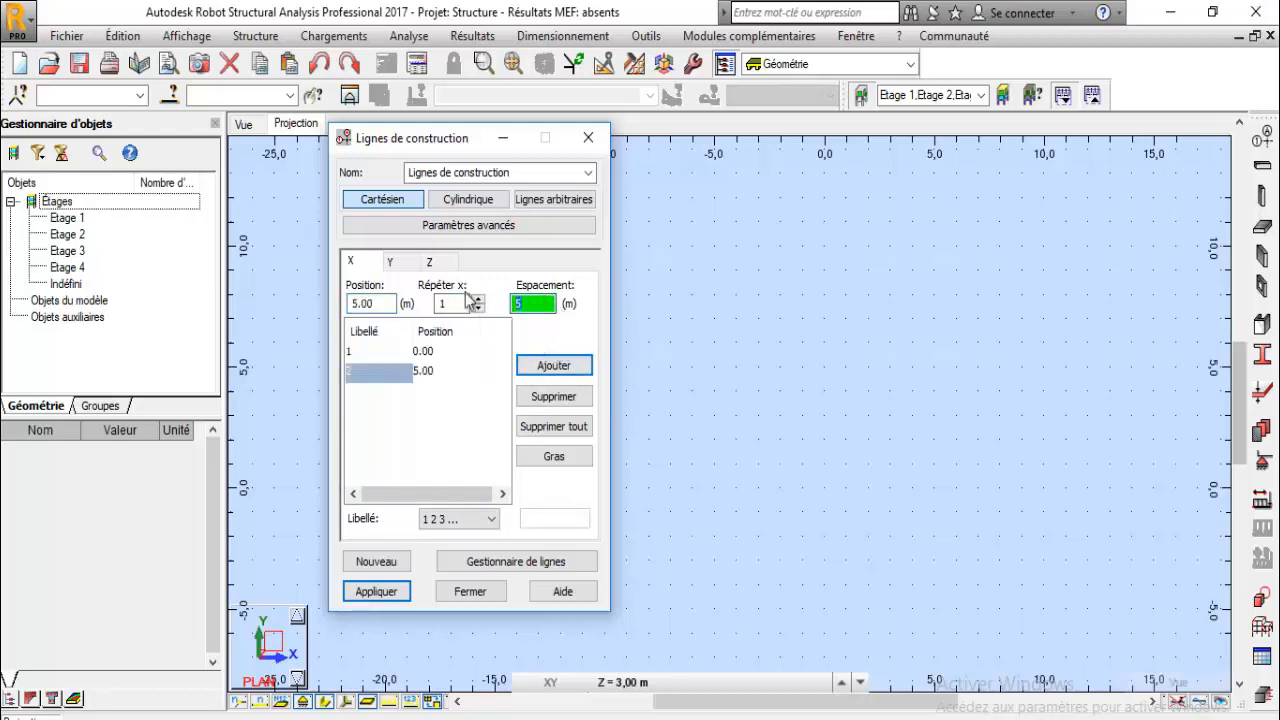
type("4")
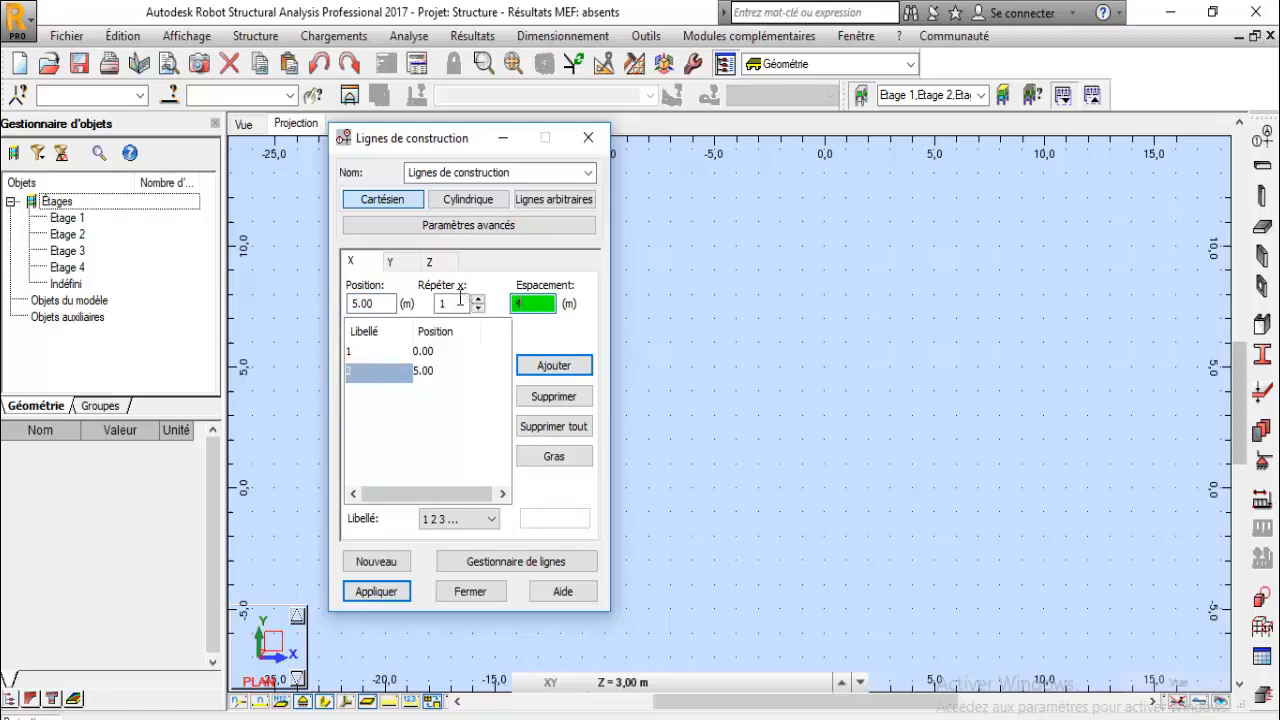
left_click(536, 366)
left_click(545, 304)
type("6")
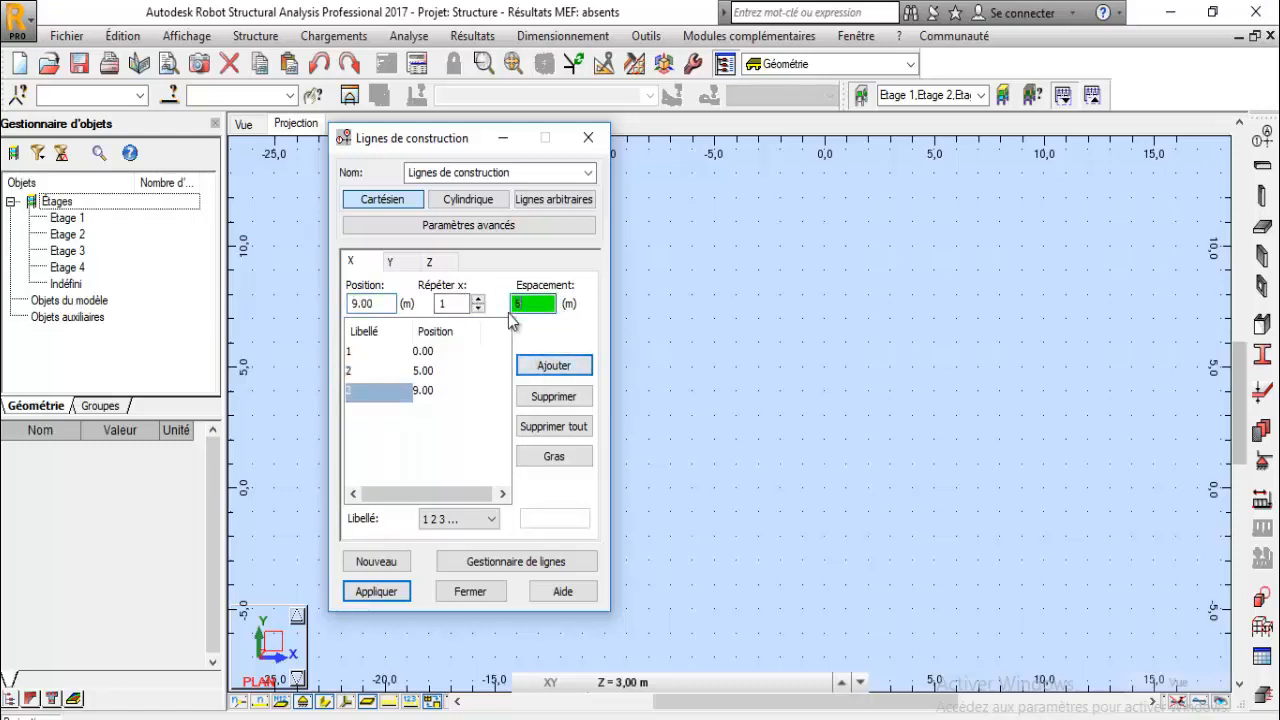
left_click(543, 365)
left_click(531, 297)
type("5")
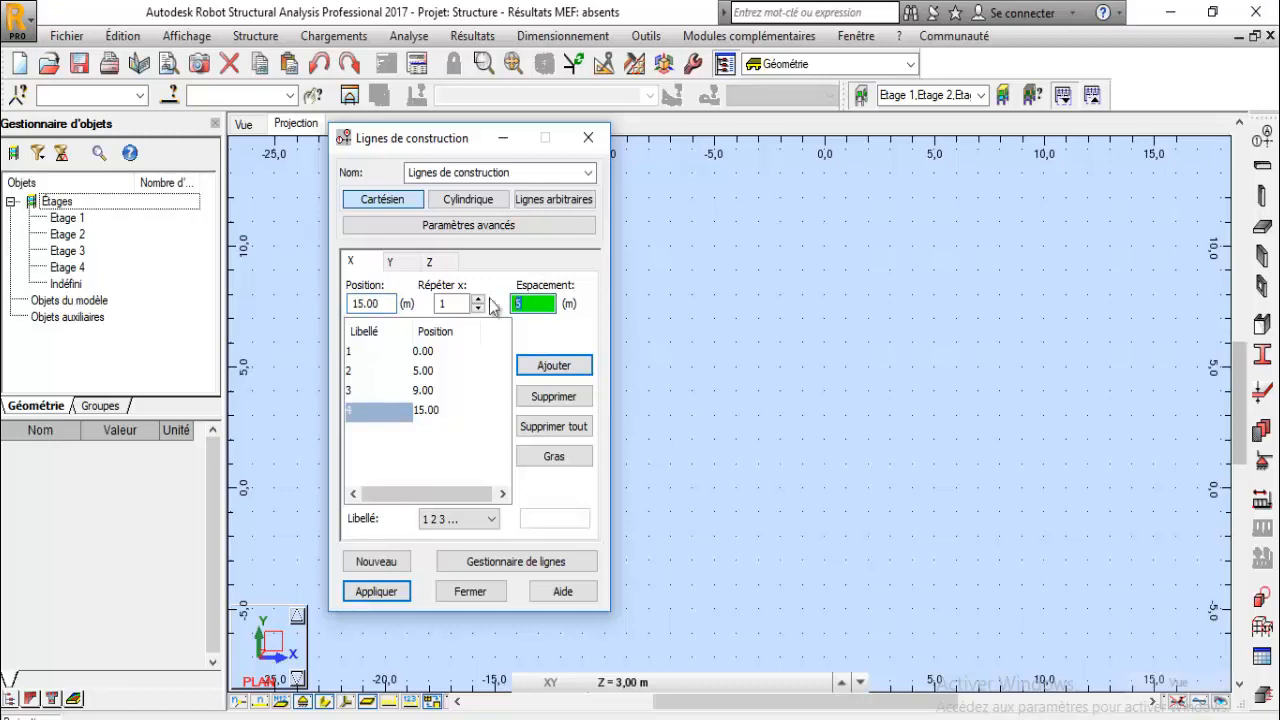
left_click(540, 368)
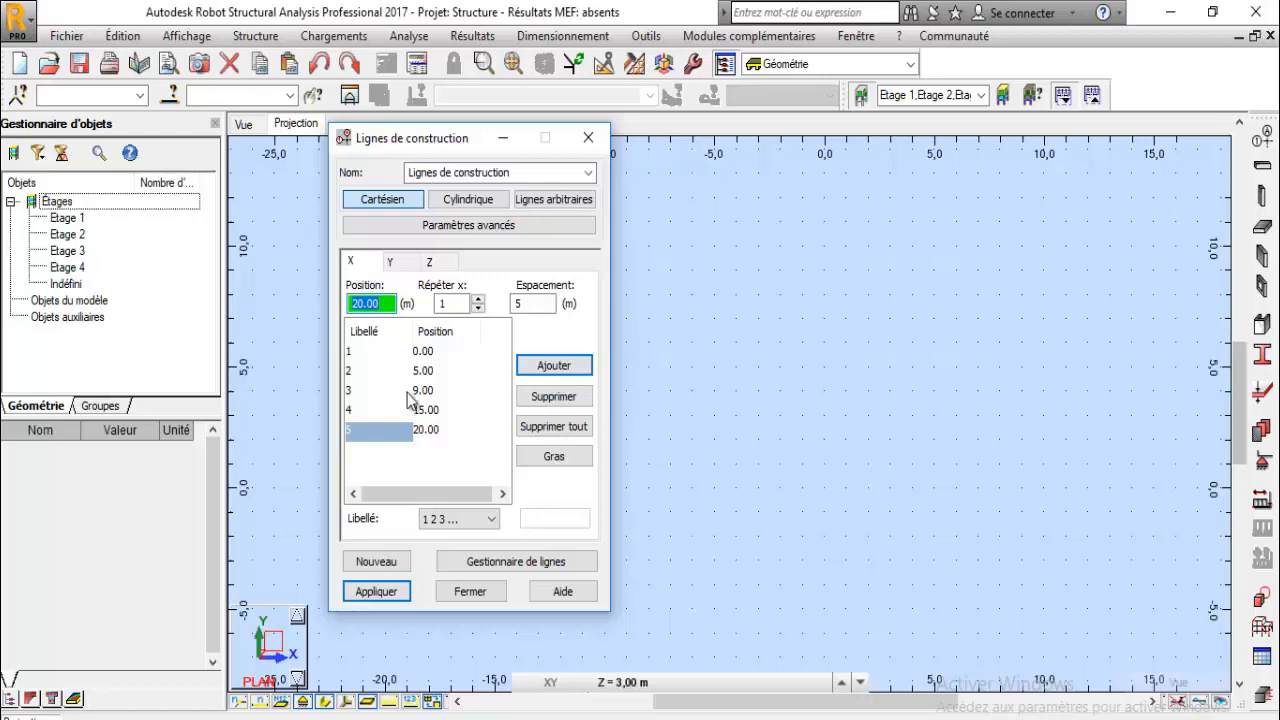
- On the Y axis, add construction lines from 0 with two repetitions at 2 m spacing
left_click(408, 266)
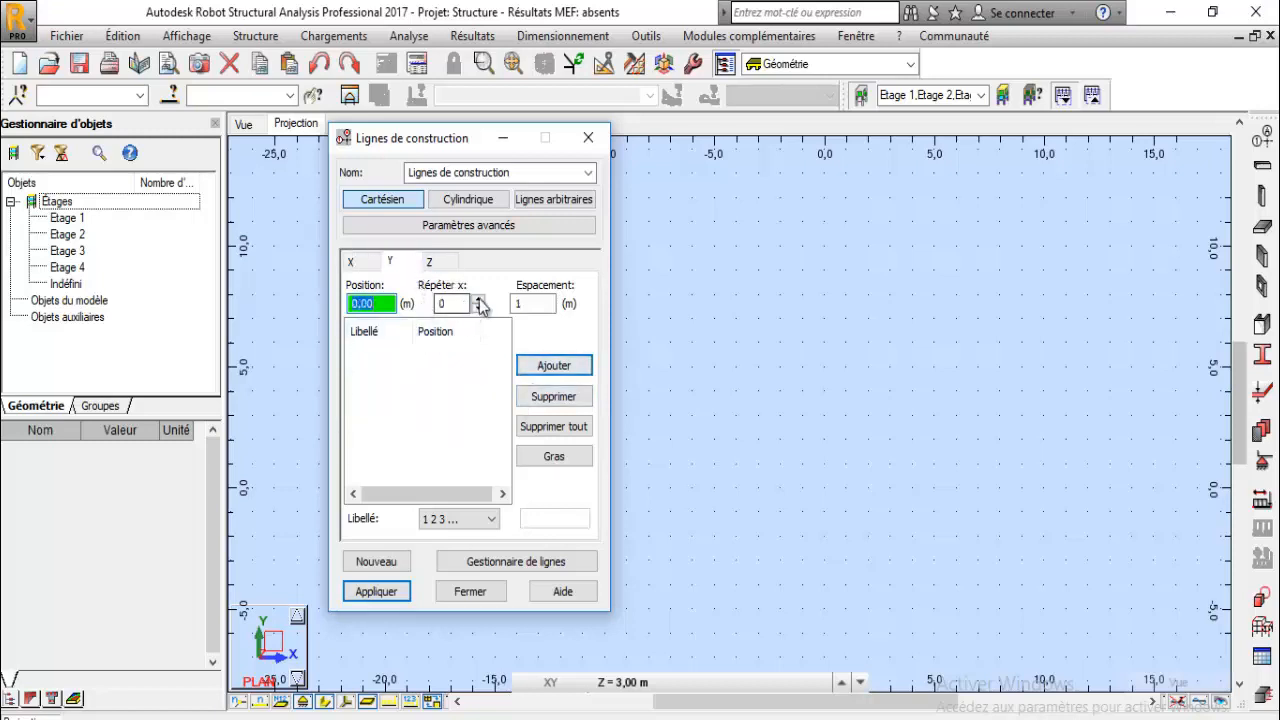
left_click(479, 299)
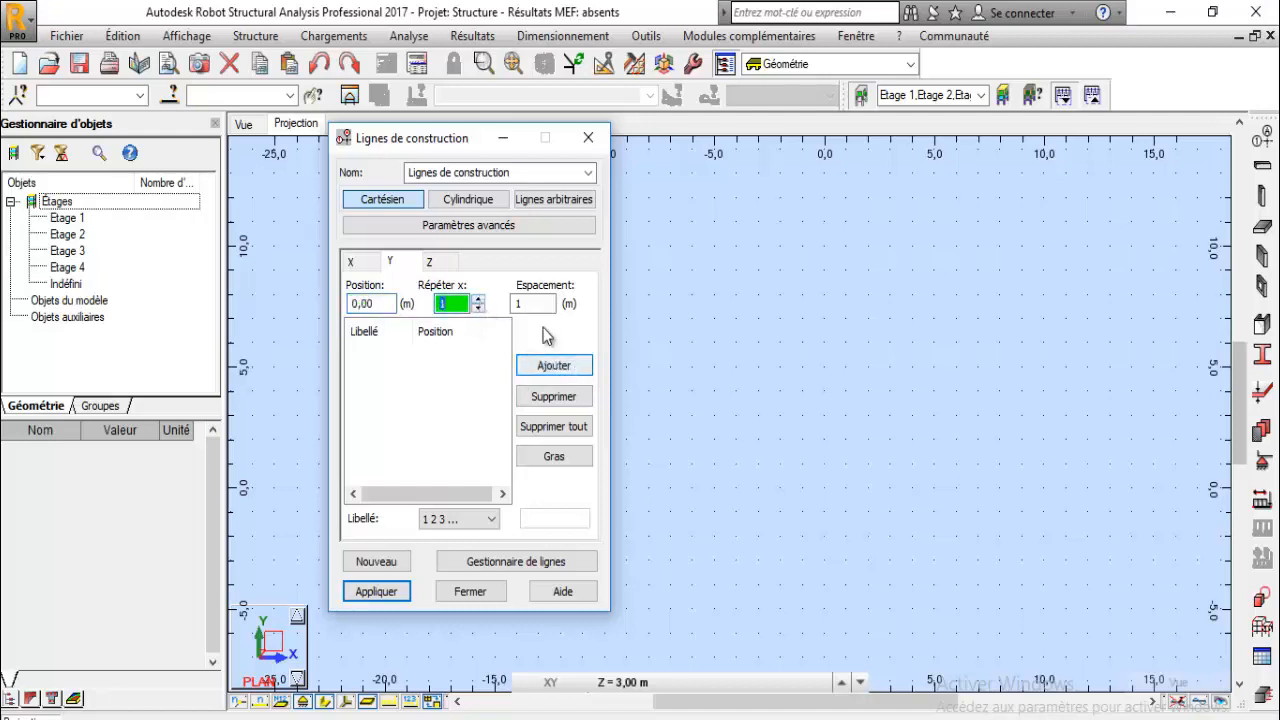
left_click(479, 298)
left_click(533, 304)
type("2")
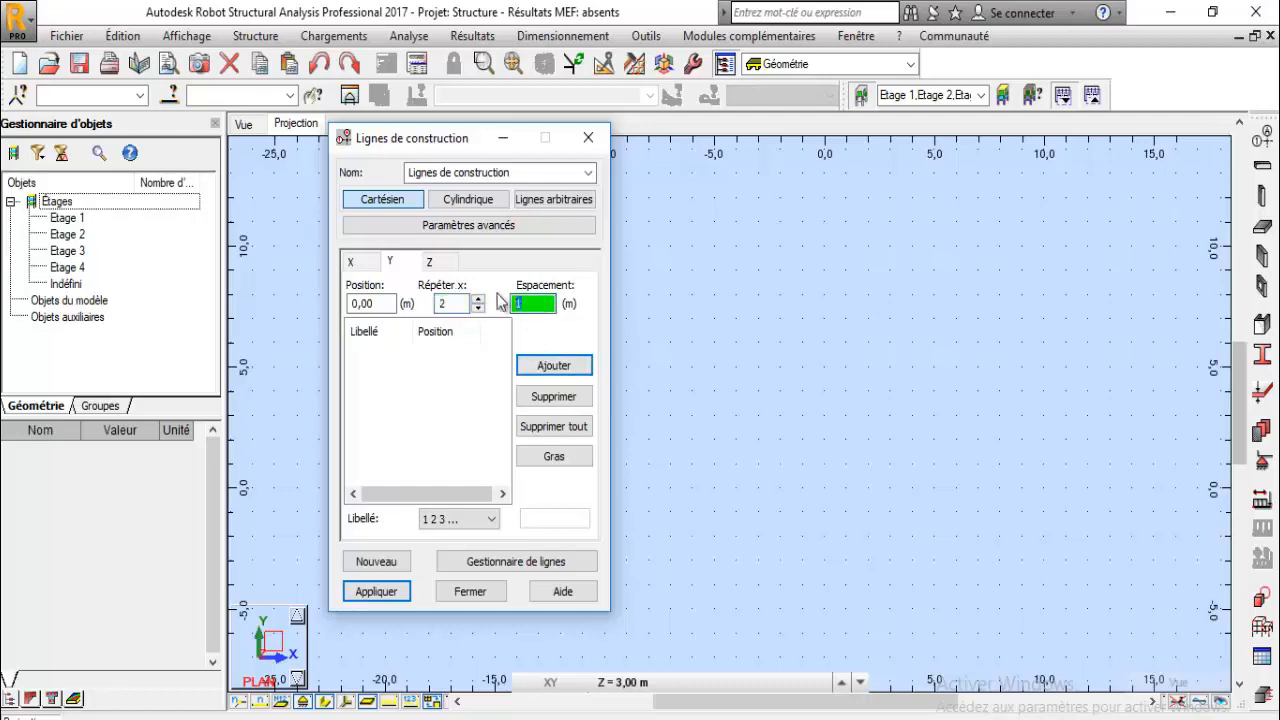
left_click(559, 370)
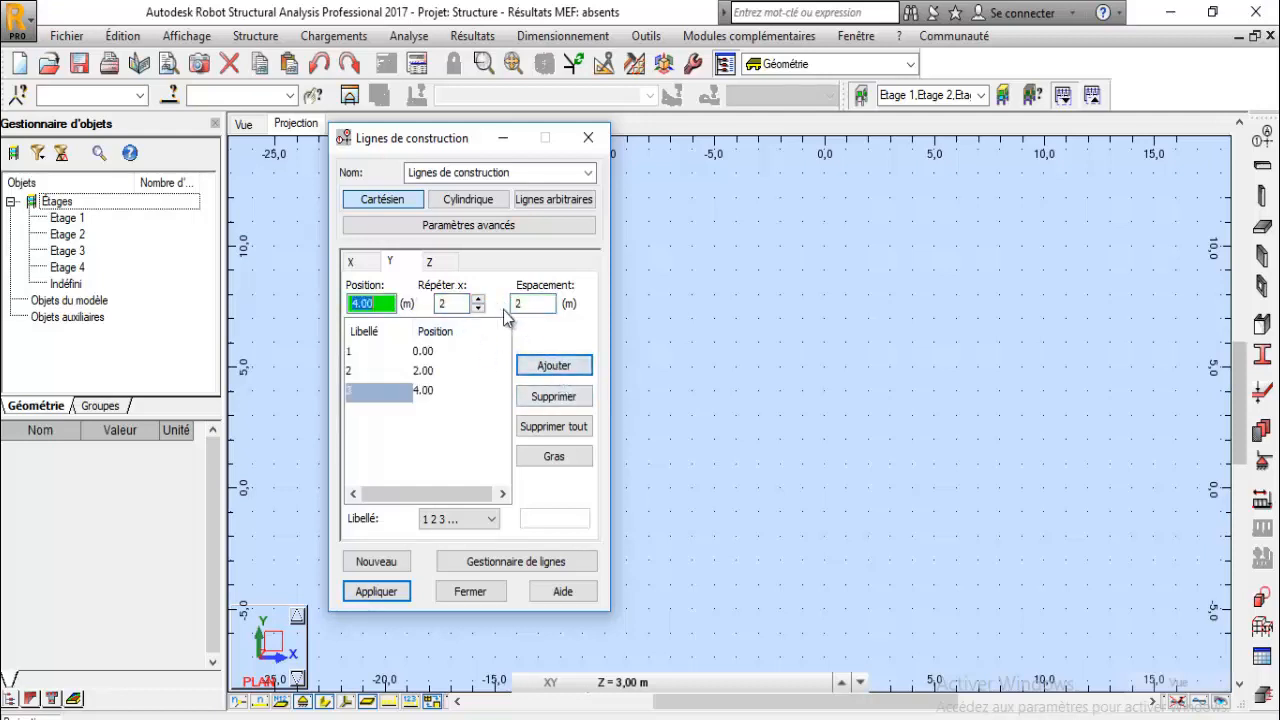
- Add one more Y-axis line with one repetition at 4 m spacing
left_click(479, 309)
left_click_drag(521, 305, 512, 304)
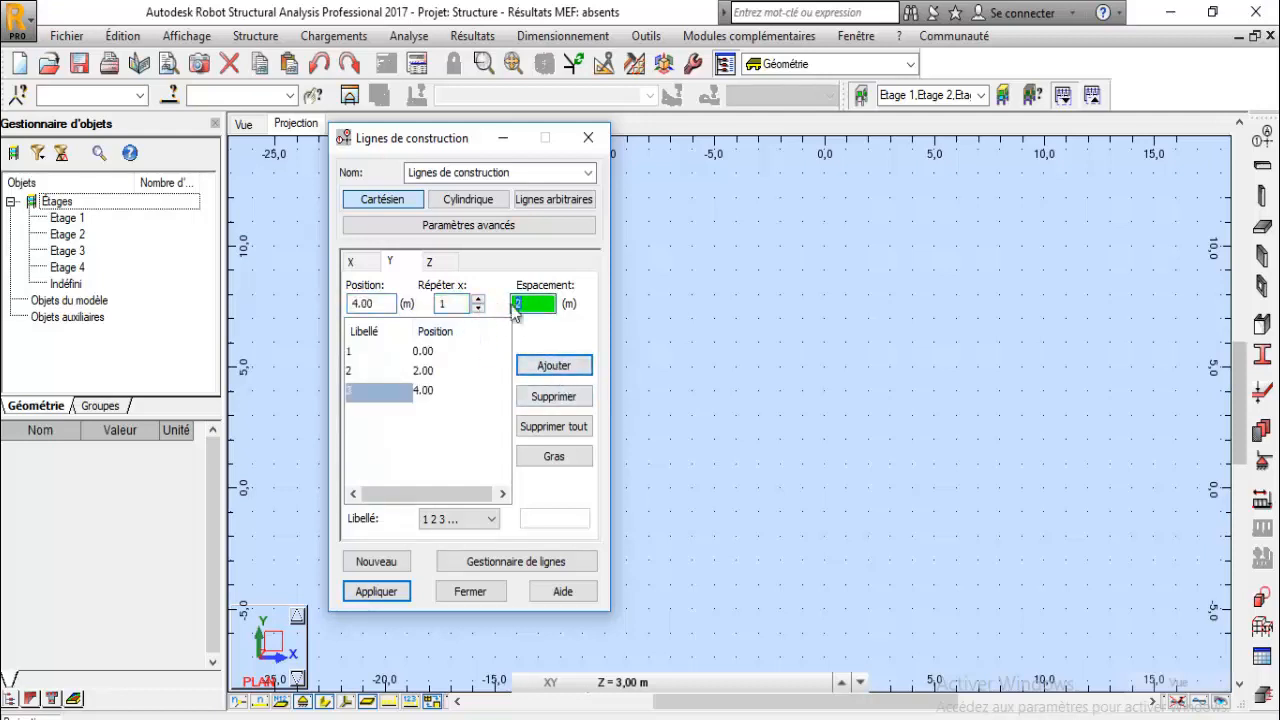
type("4")
left_click(543, 366)
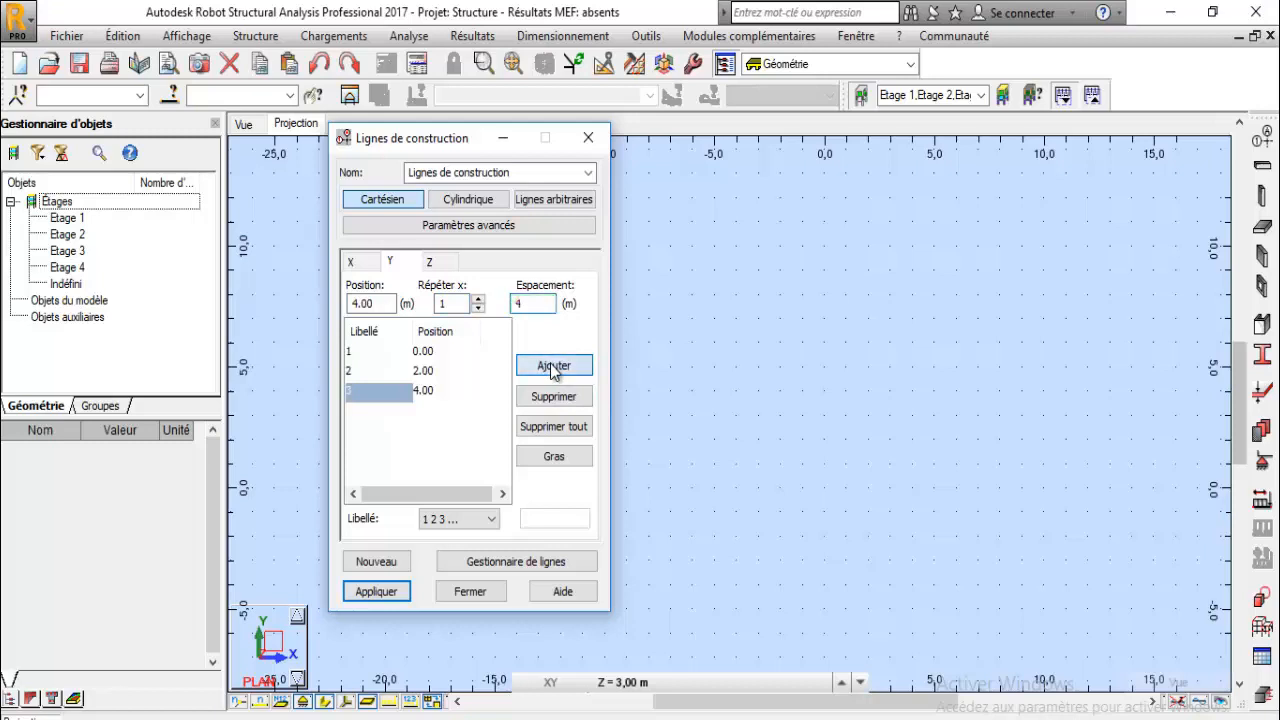
- Review the construction line lists on the Z, Y and X axis tabs
left_click(430, 262)
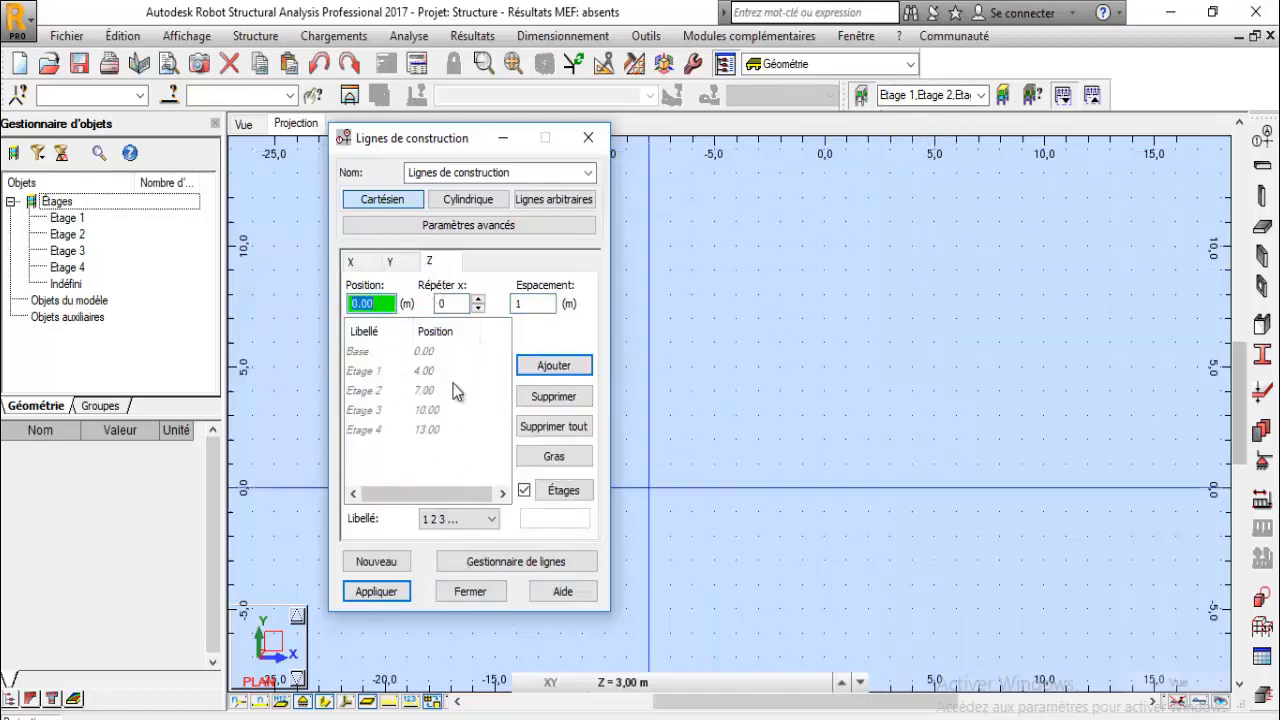
left_click(403, 272)
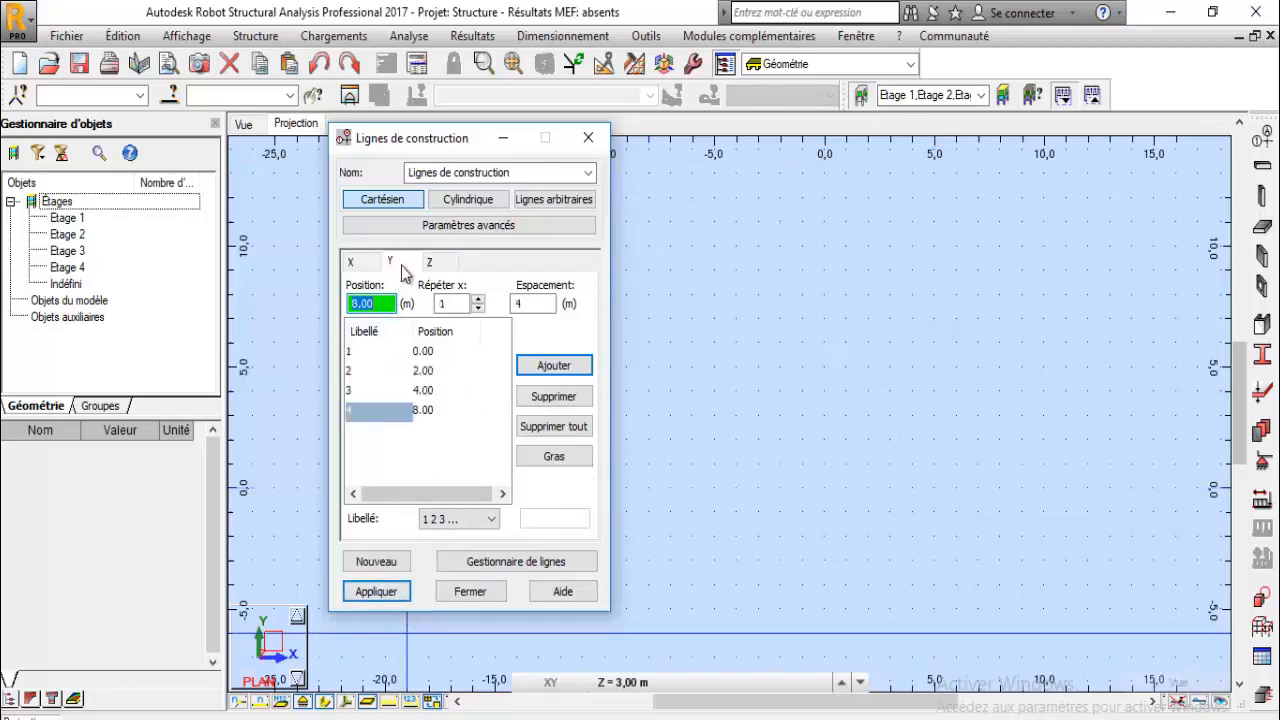
left_click(352, 263)
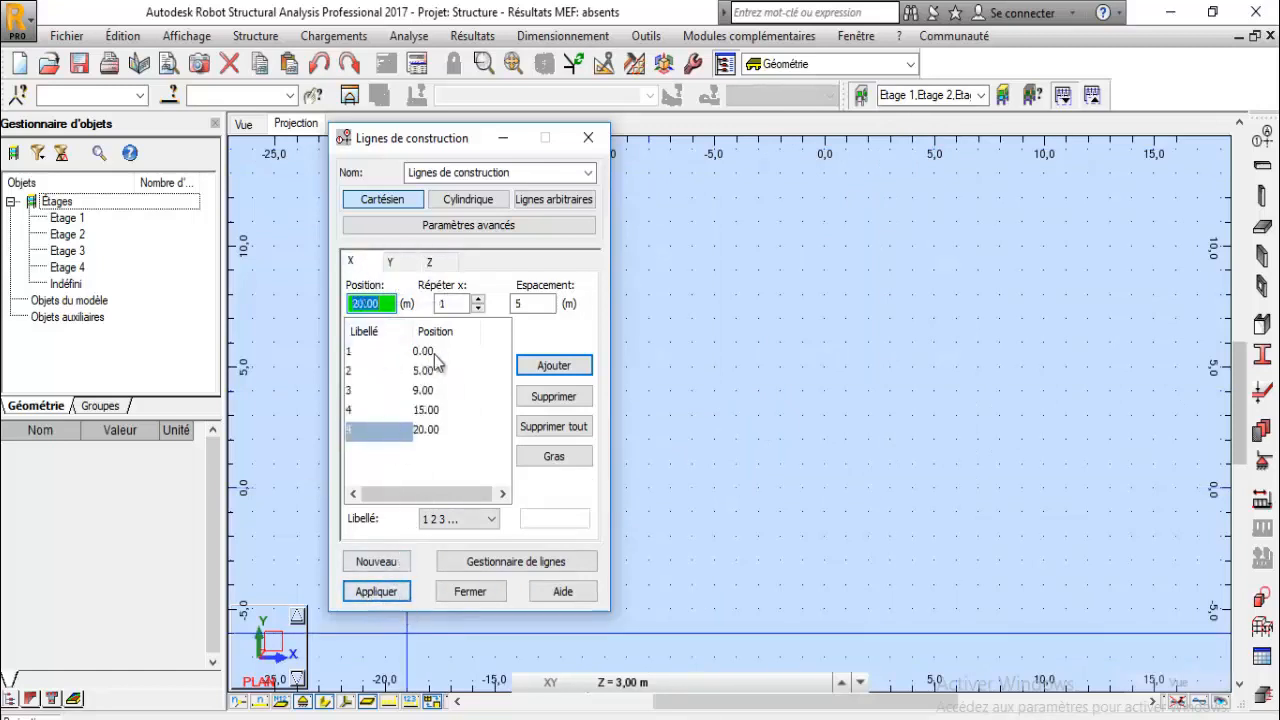
left_click(403, 266)
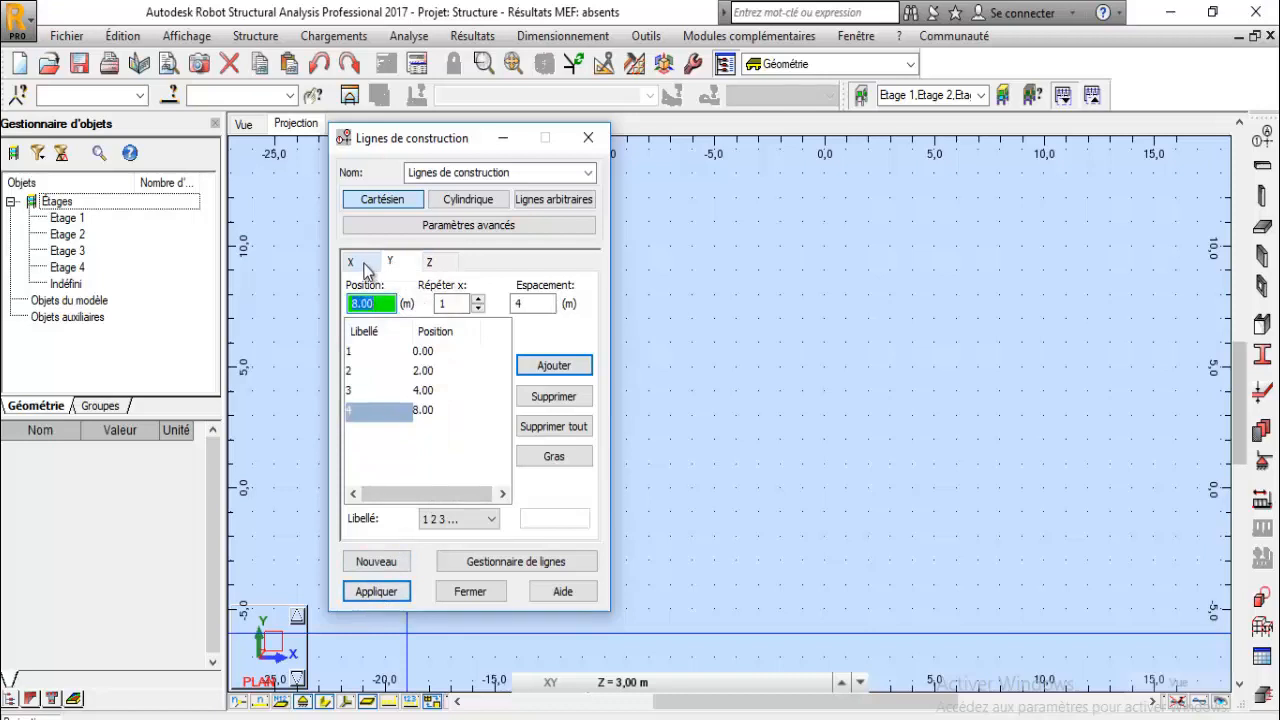
left_click(367, 269)
left_click(389, 265)
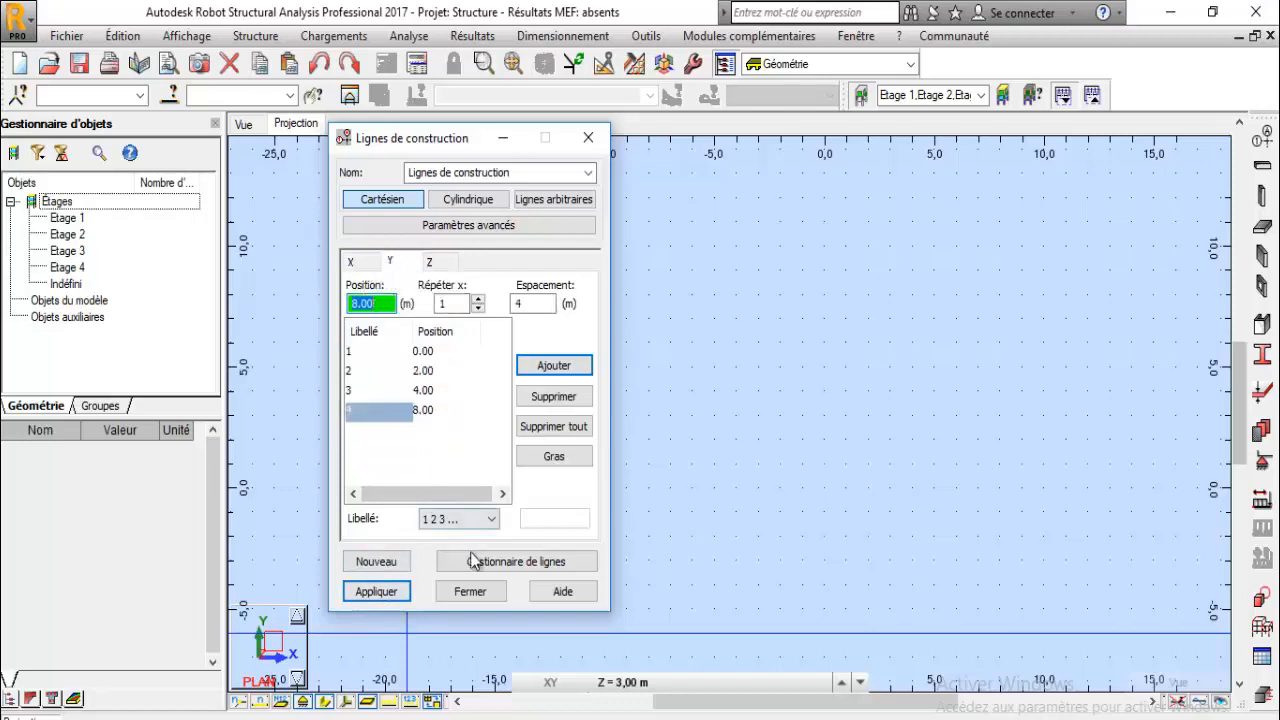
- Label the Y-axis lines with letters A B C, apply the construction lines and close the dialog
left_click(455, 519)
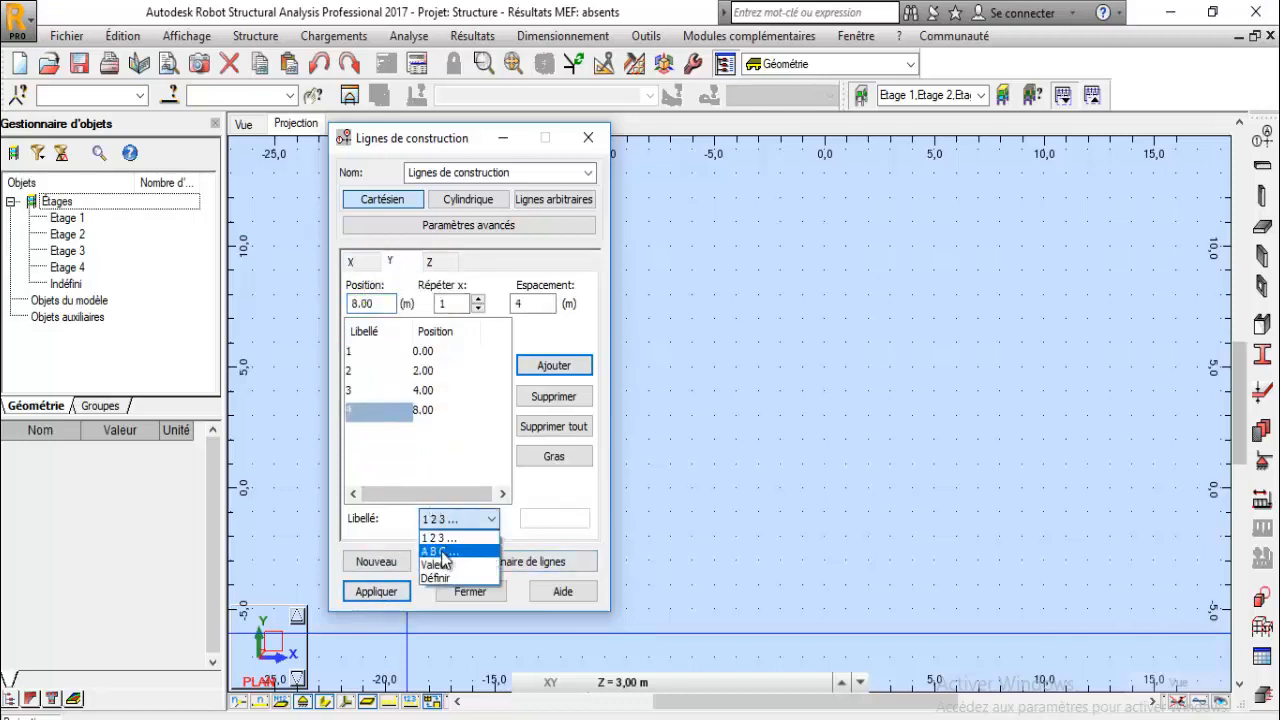
left_click(440, 551)
left_click(393, 591)
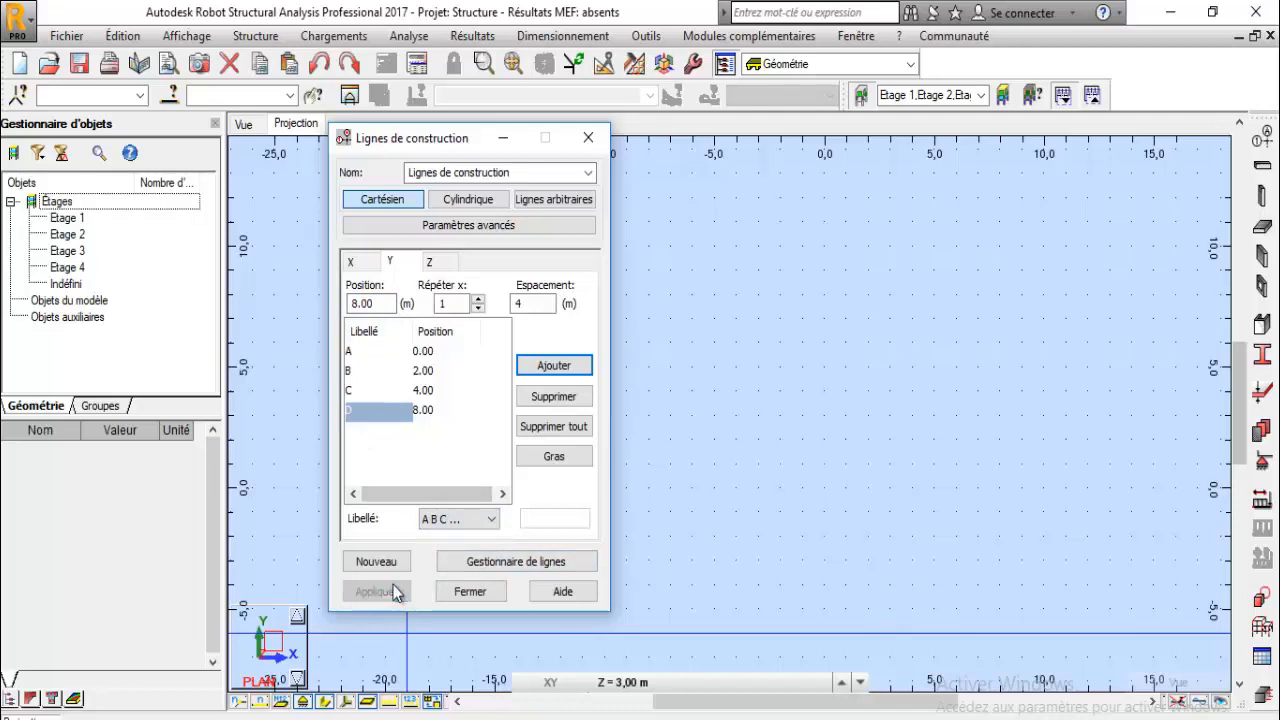
left_click(470, 591)
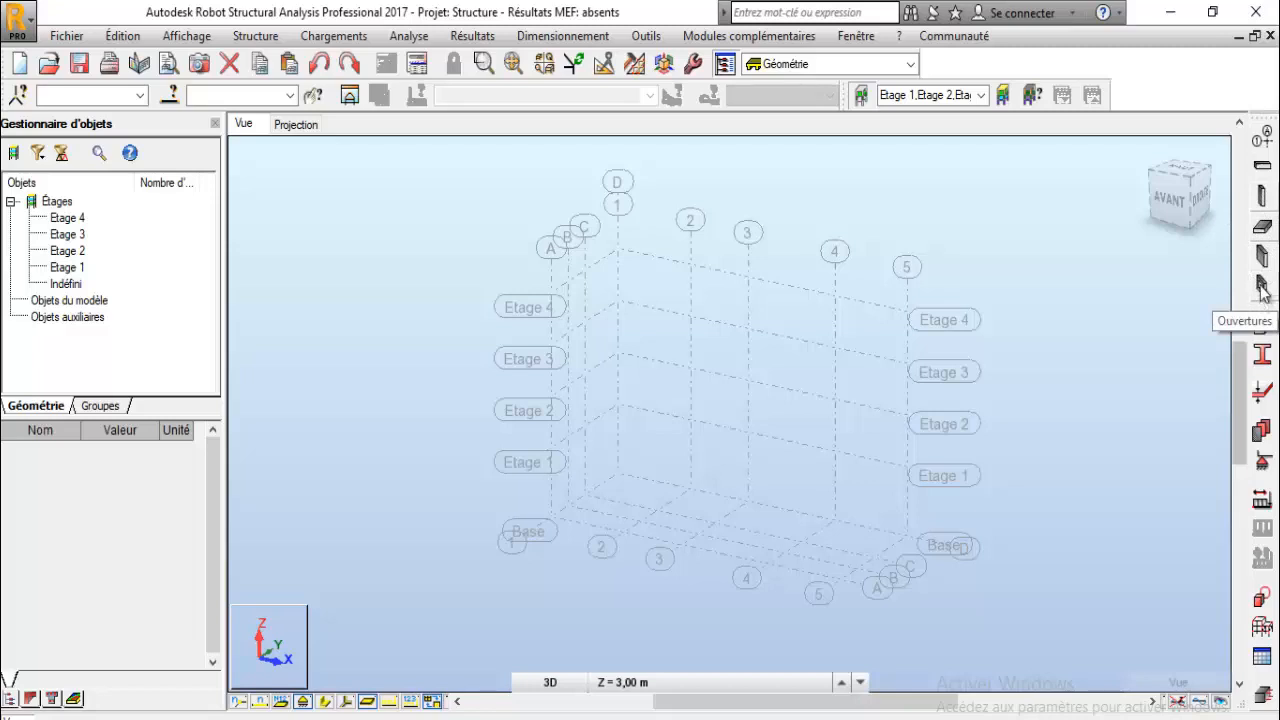
- Start the Column tool and set the column type to Poteau BA
left_click(1262, 198)
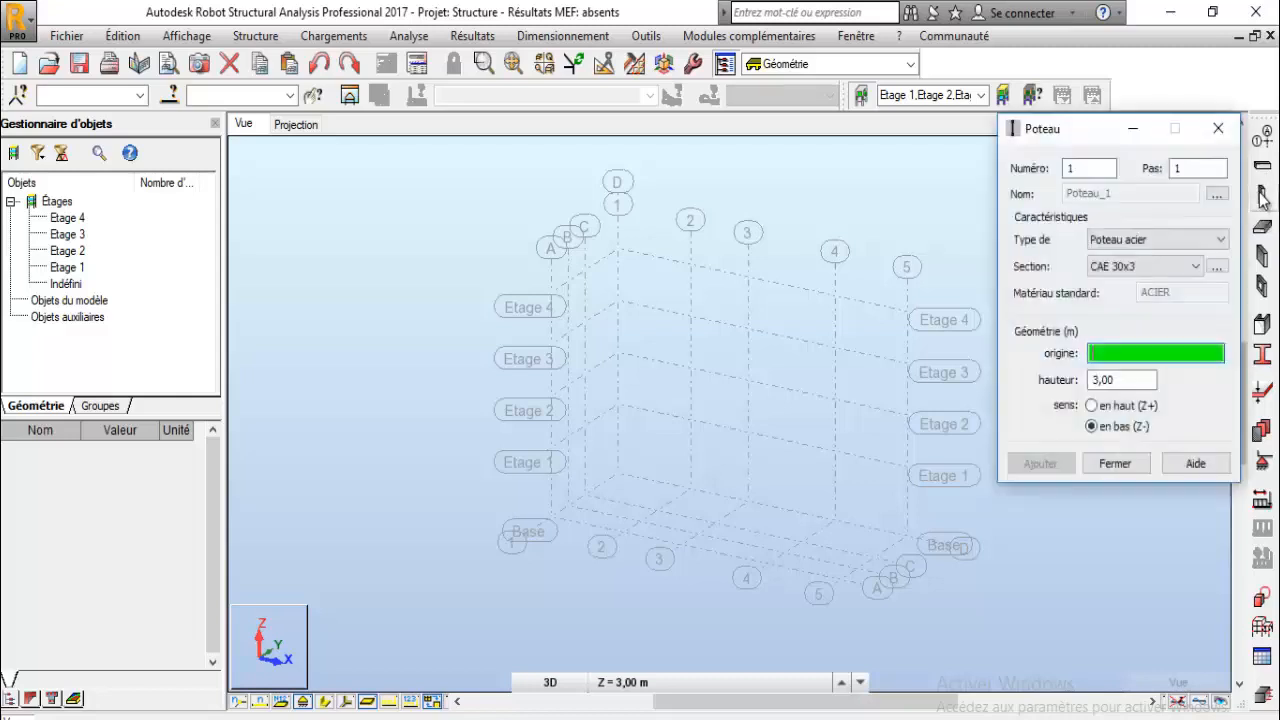
left_click_drag(1101, 138, 1052, 121)
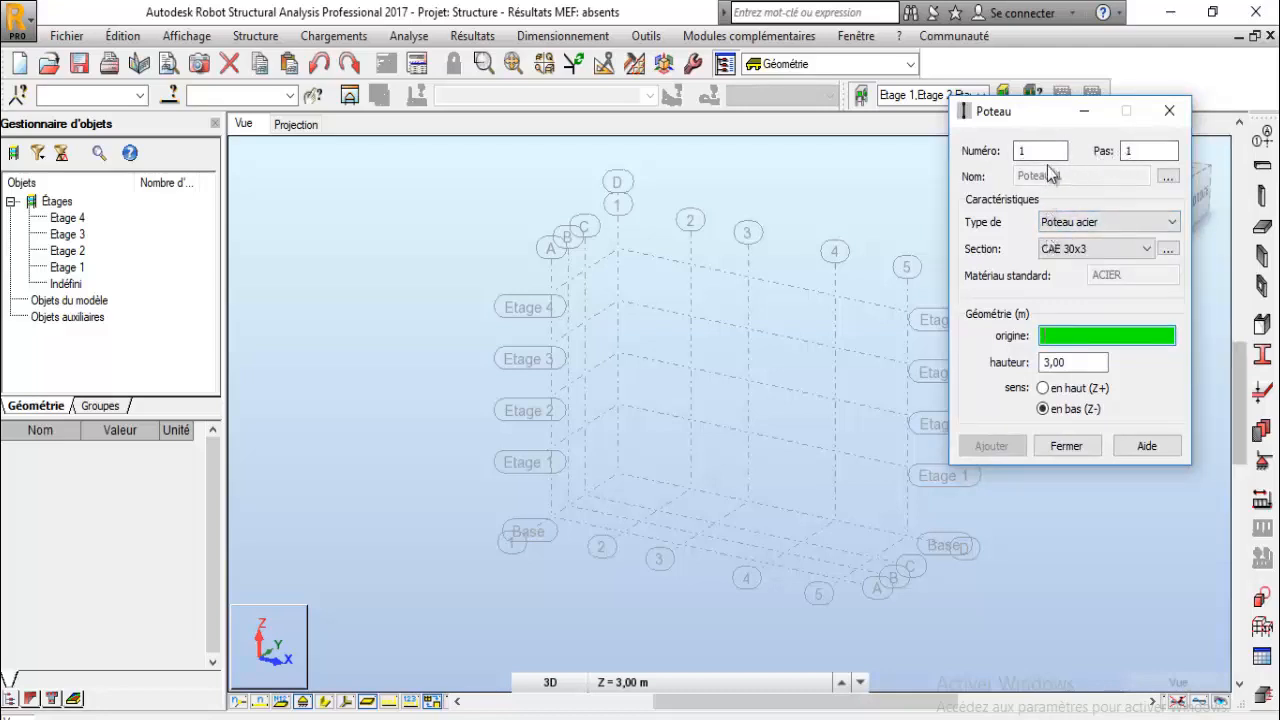
left_click(1098, 226)
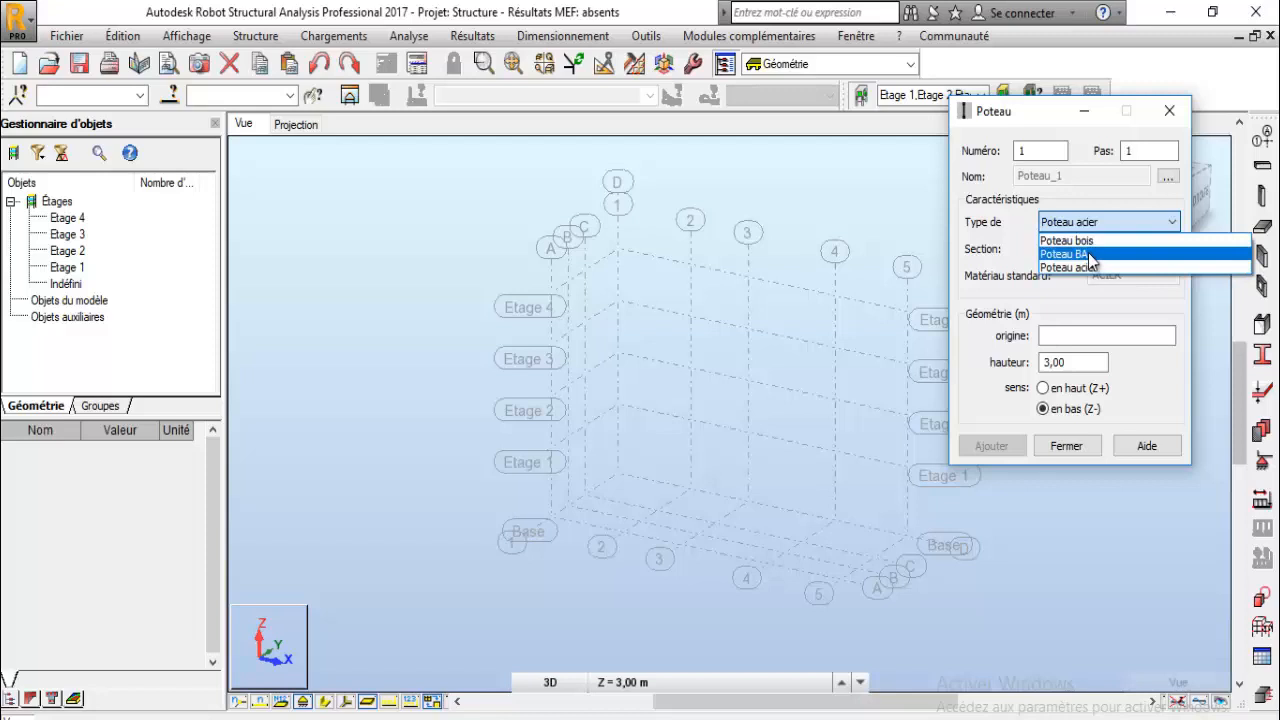
left_click(1092, 256)
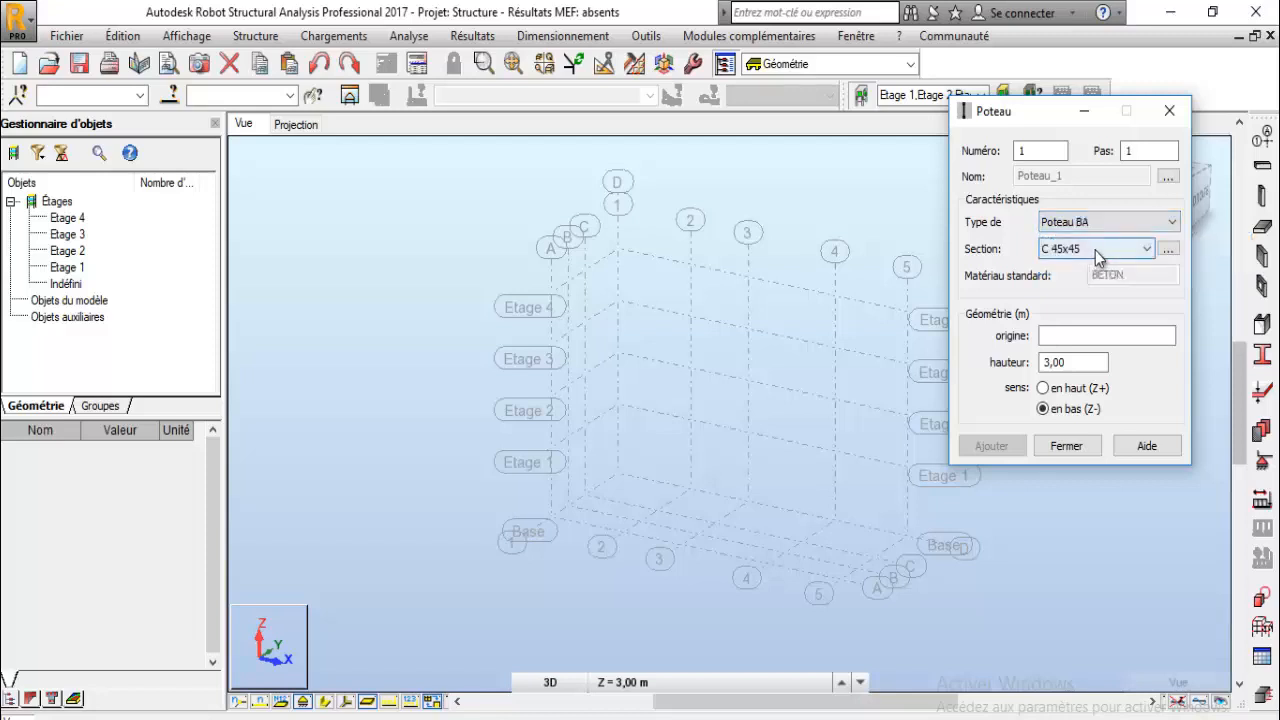
- Browse the list of available column sections
left_click(1098, 249)
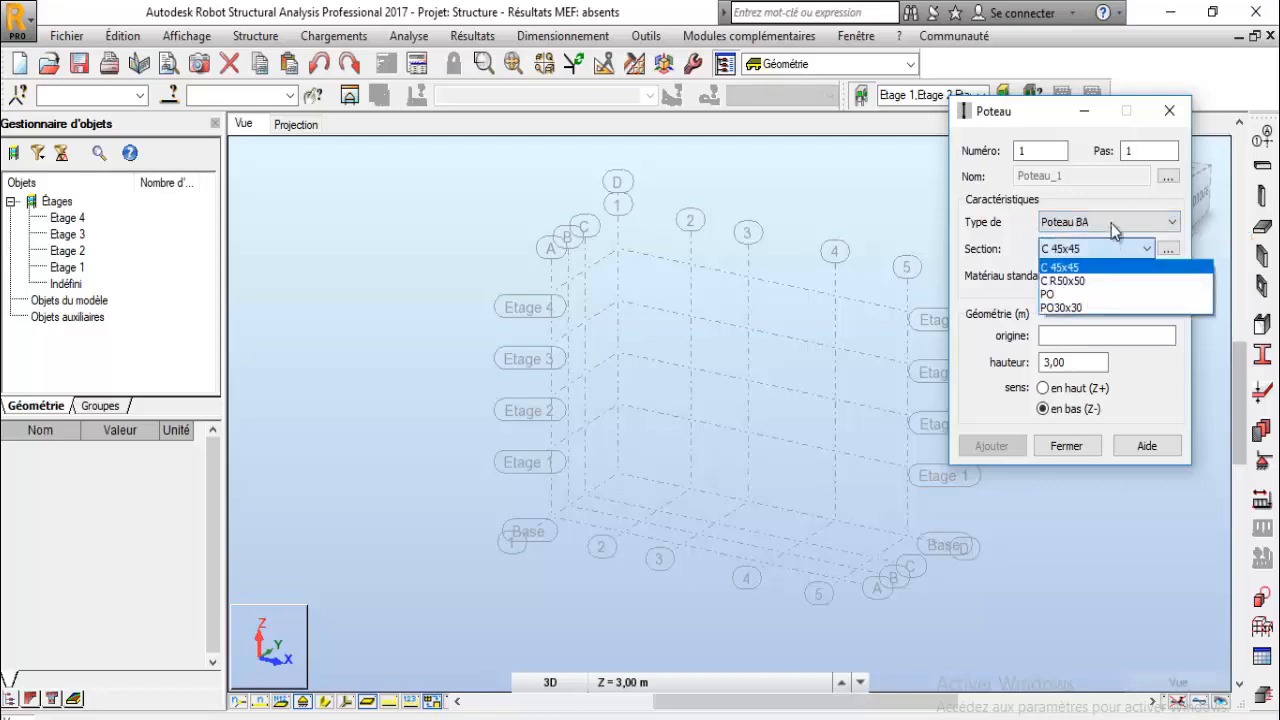
left_click(1111, 223)
left_click(1117, 250)
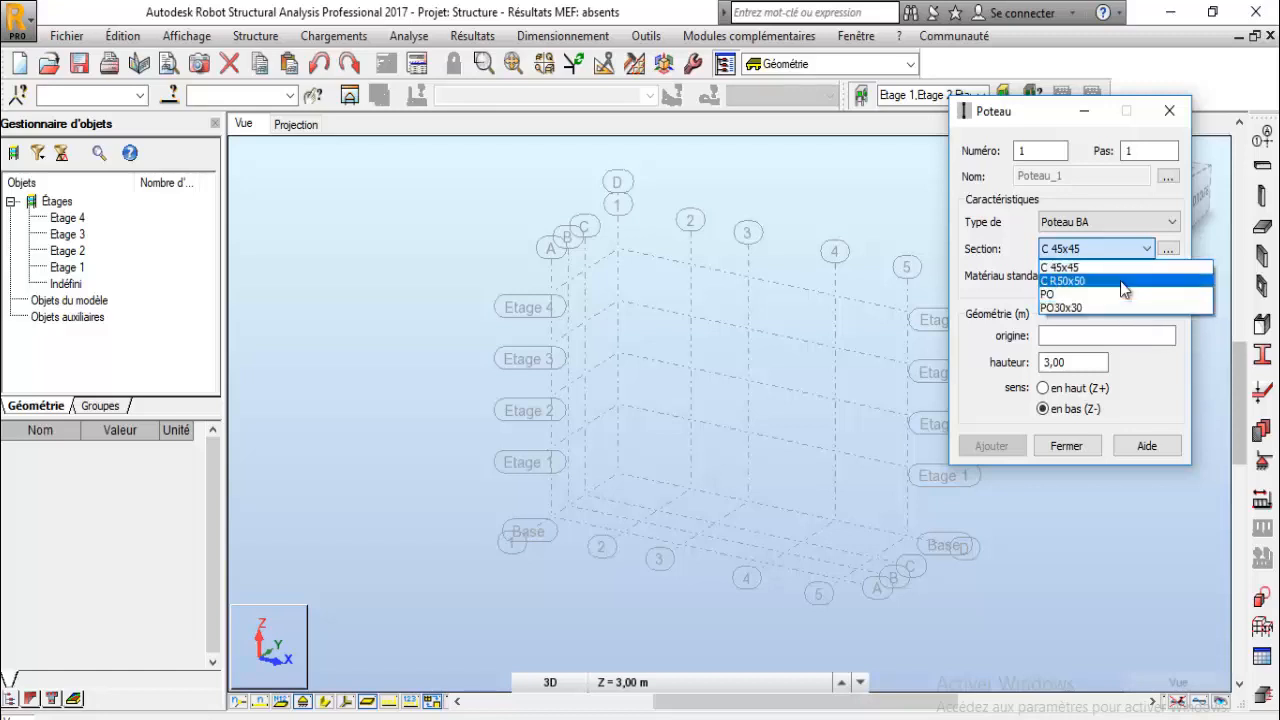
left_click(1171, 256)
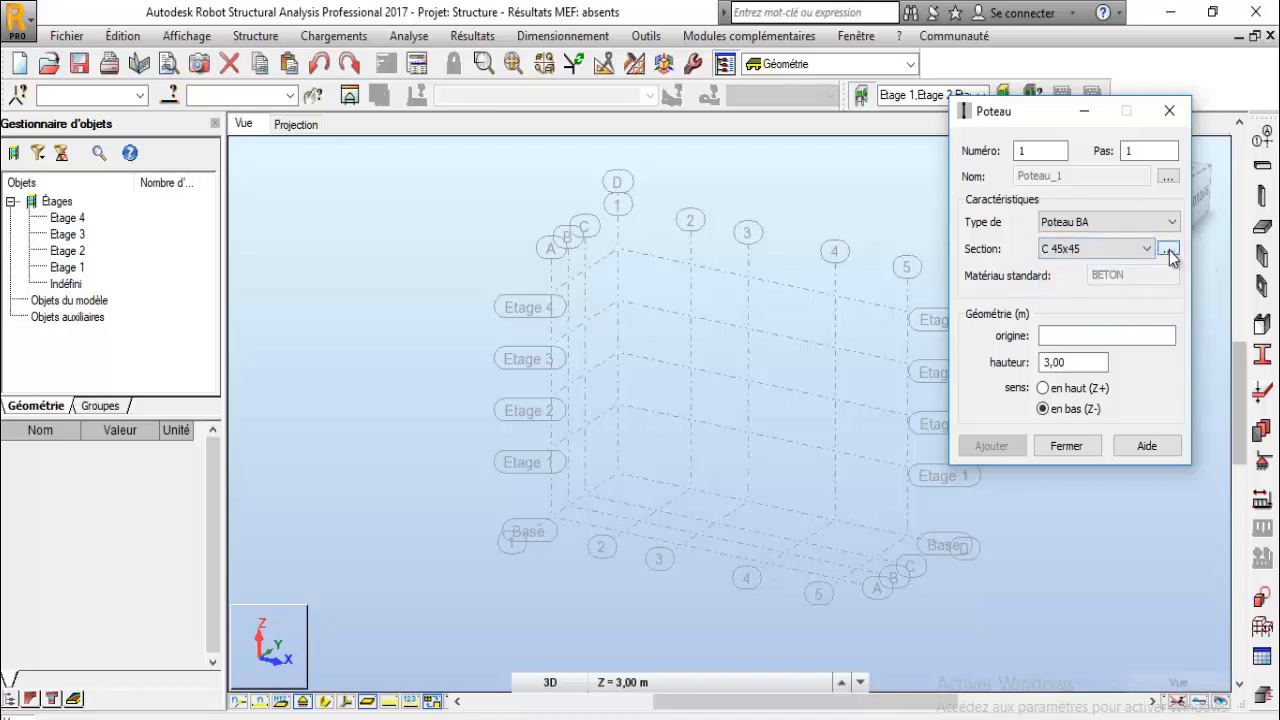
- Open a new section definition and cycle through the concrete section shapes, ending on the rectangular profile
left_click(1170, 252)
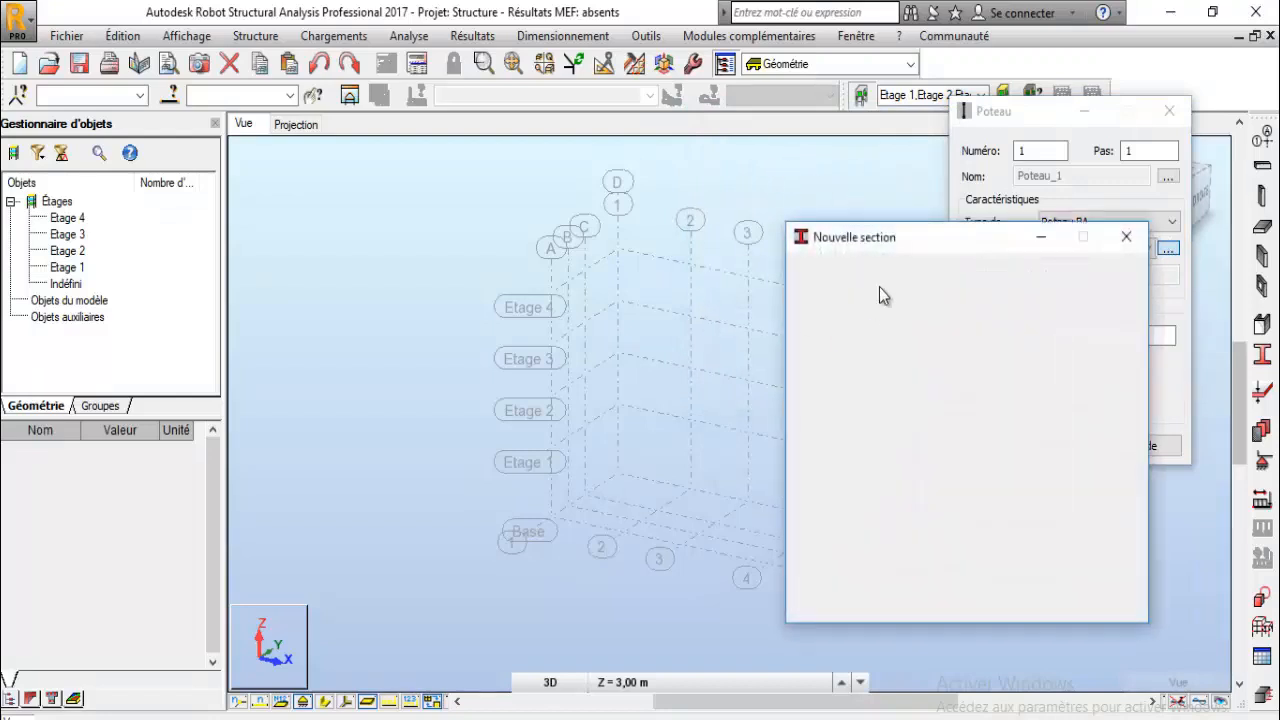
left_click_drag(882, 228, 630, 187)
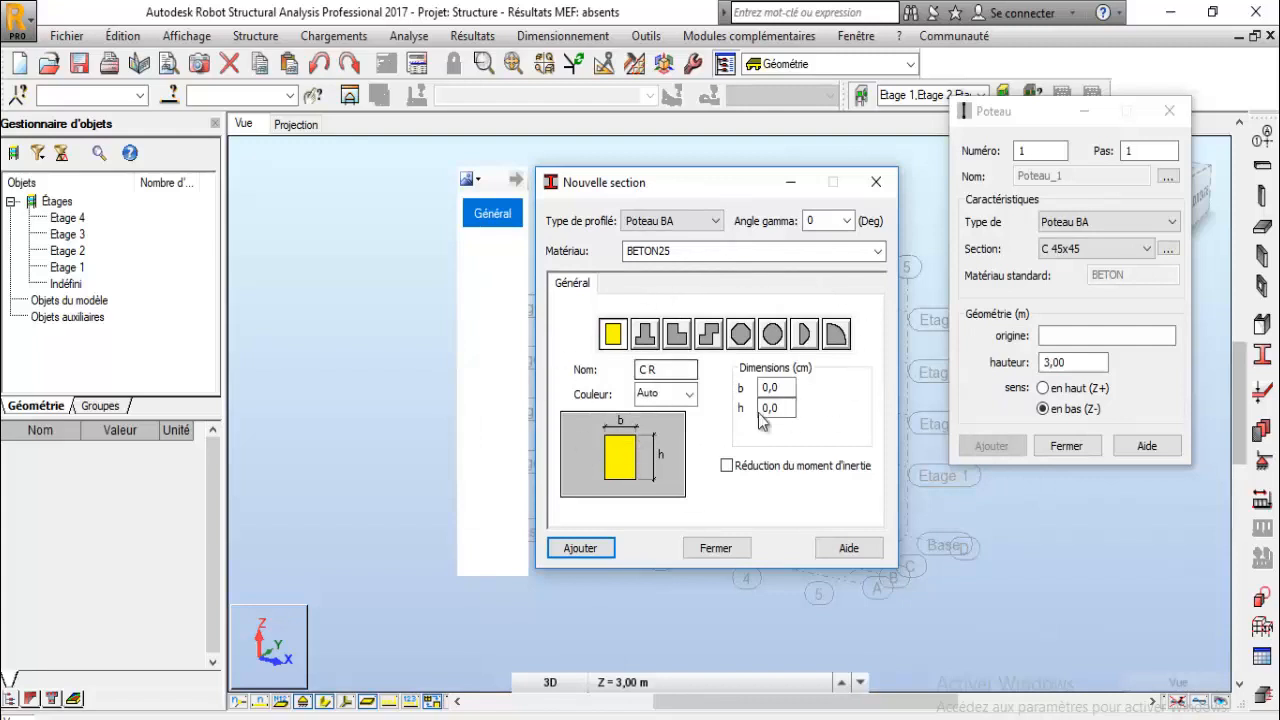
left_click(645, 334)
left_click(708, 334)
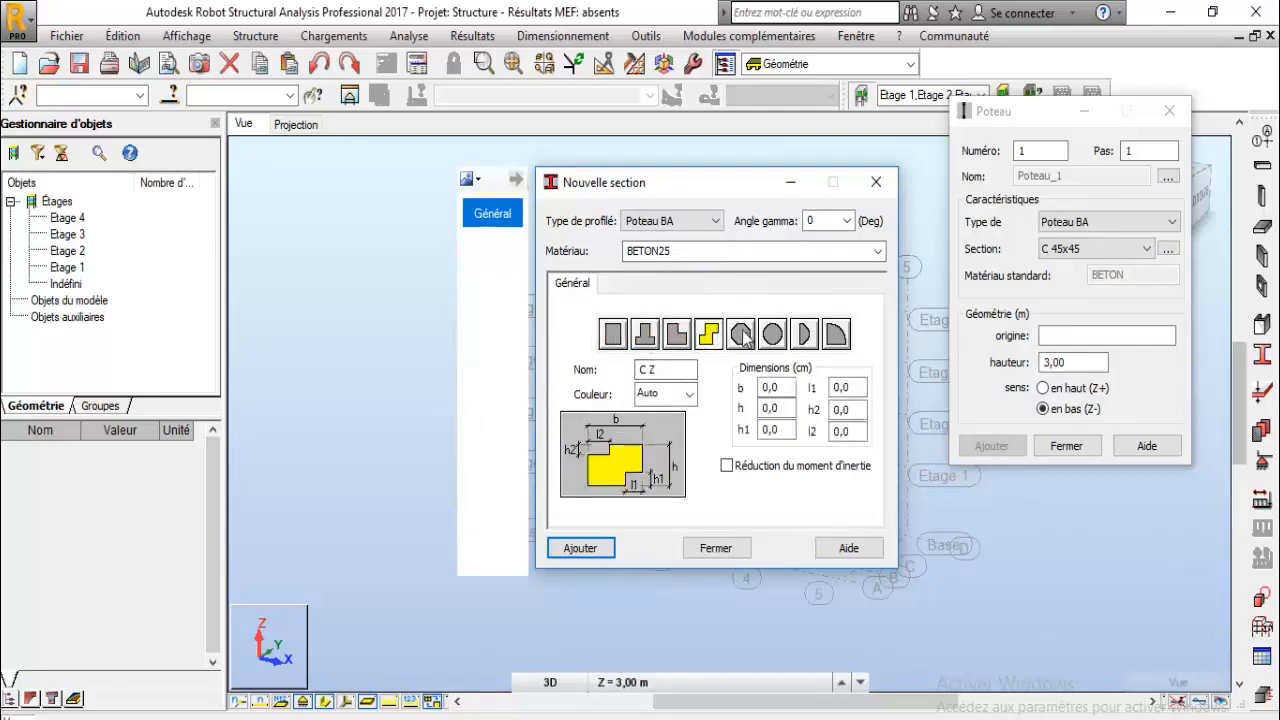
left_click(740, 334)
left_click(772, 334)
left_click(802, 337)
left_click(836, 335)
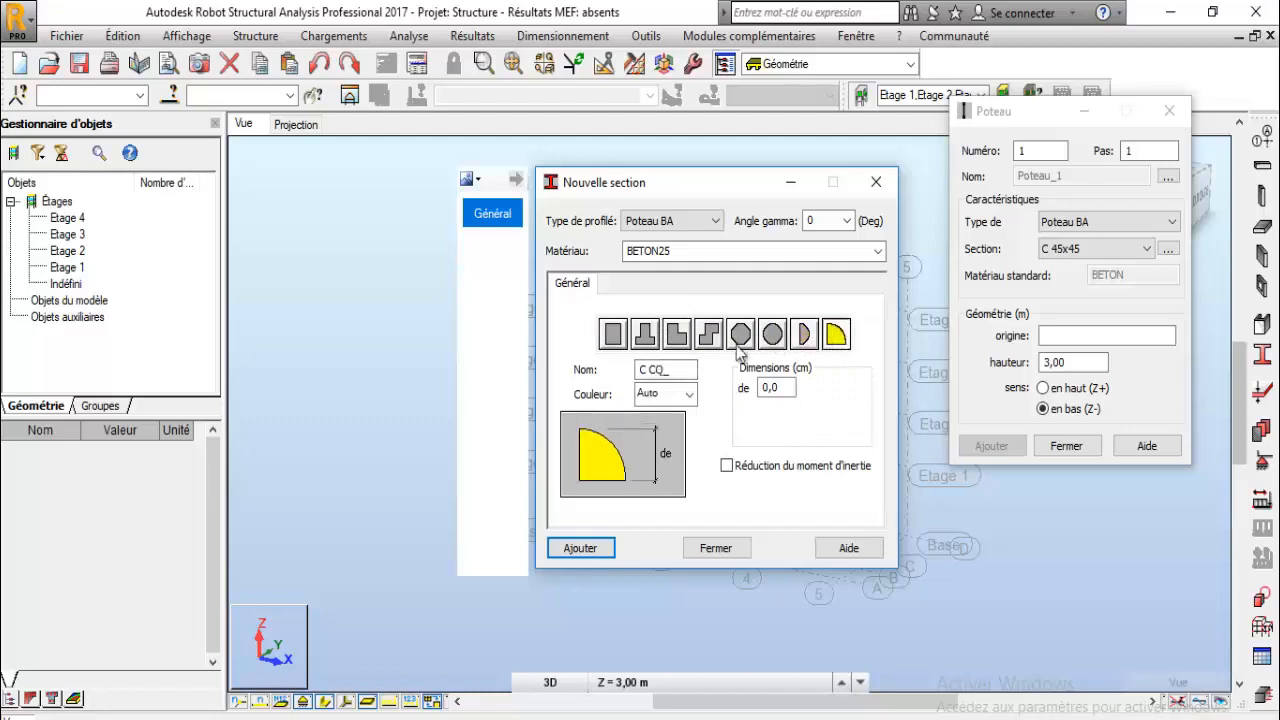
left_click(645, 334)
left_click(613, 334)
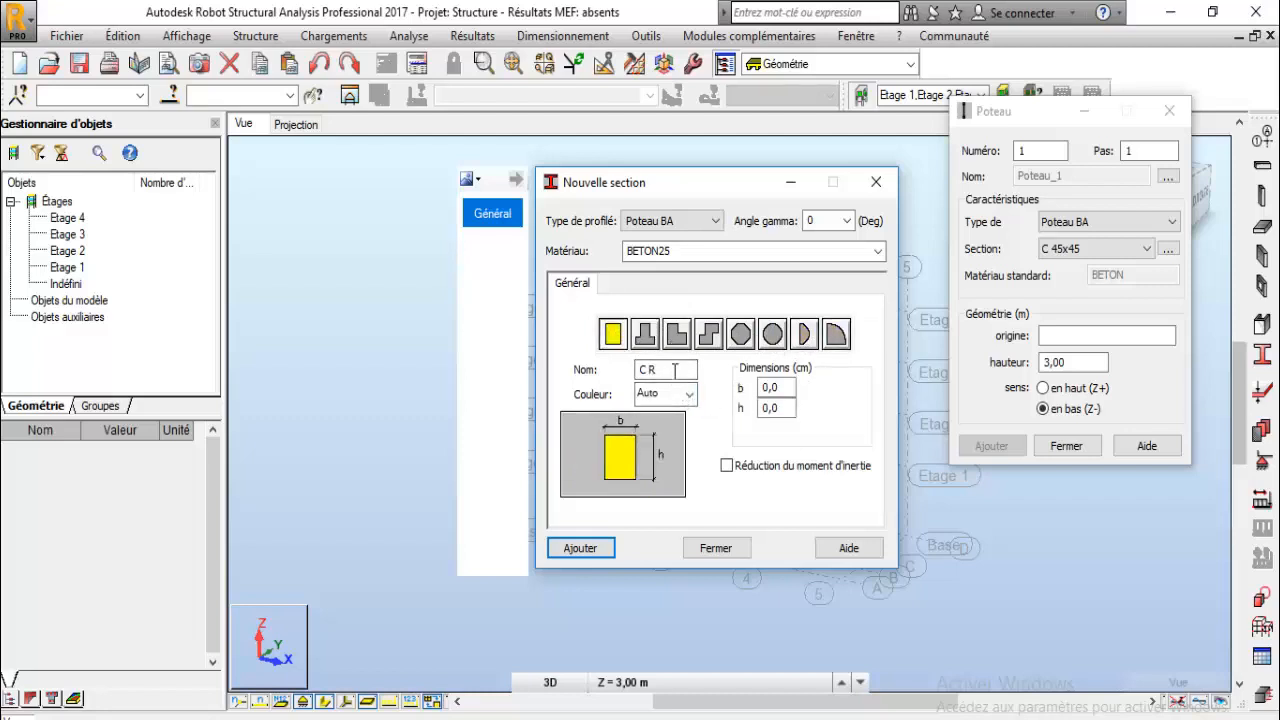
- Set the rectangular section dimensions to b 25 cm and h 30 cm
left_click_drag(675, 370, 622, 370)
left_click_drag(792, 388, 739, 390)
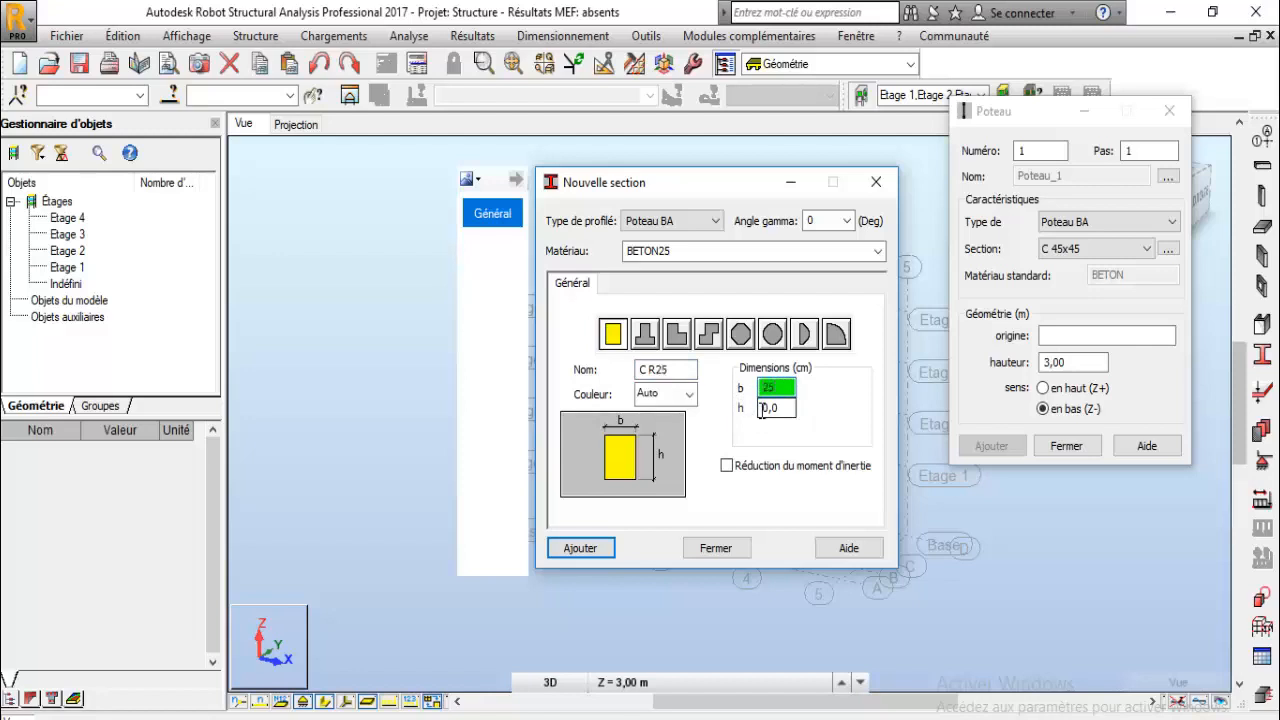
key("Tab")
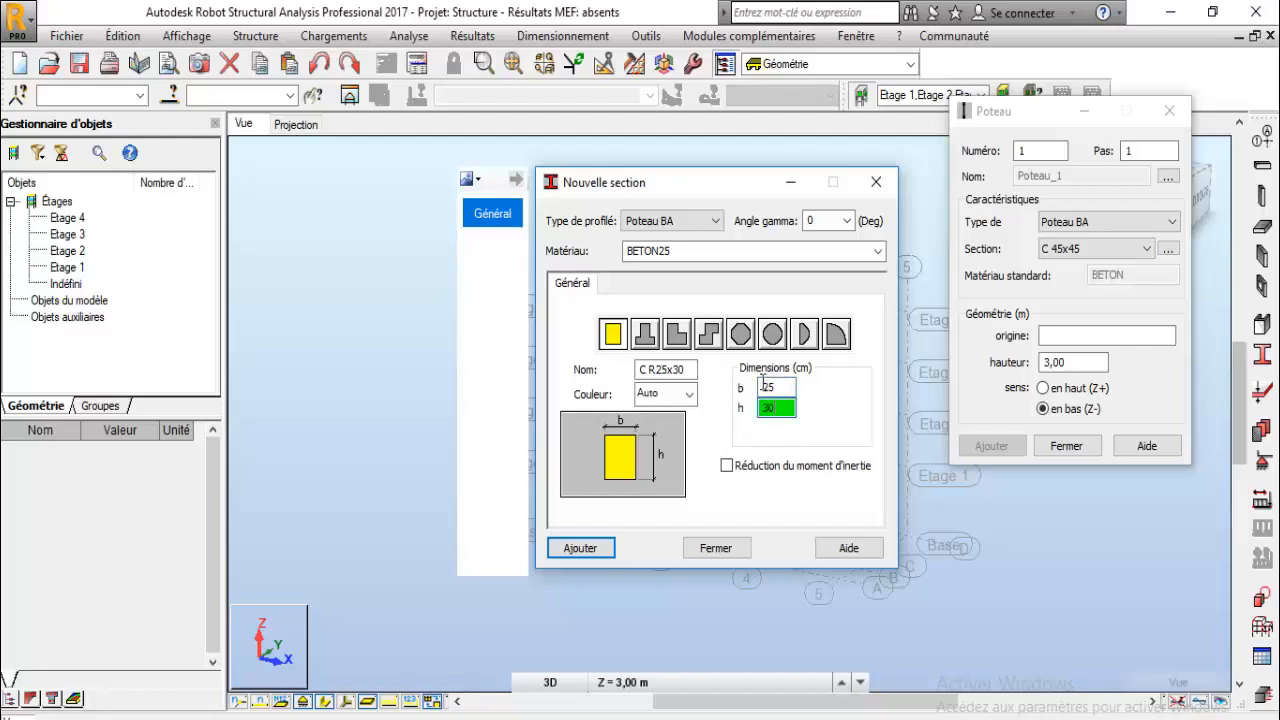
- Rename the new section as Pot 25x30
left_click(658, 370)
left_click_drag(658, 370, 632, 380)
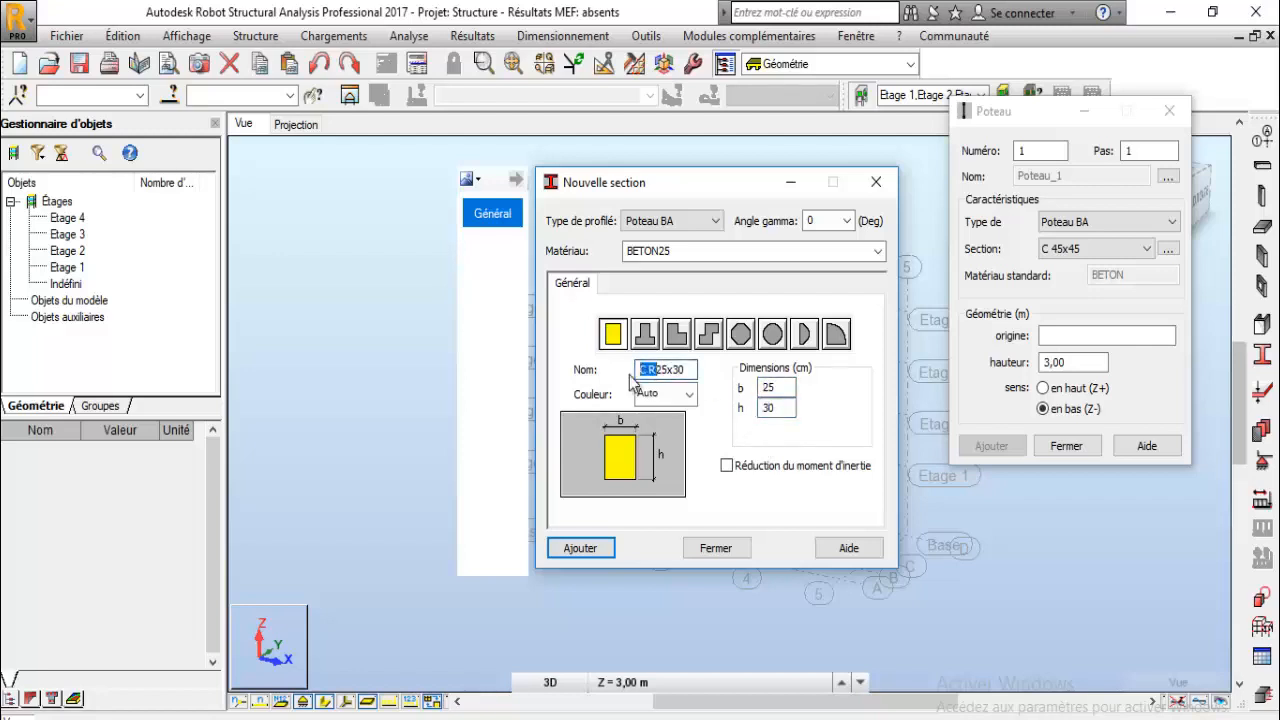
type("Pot")
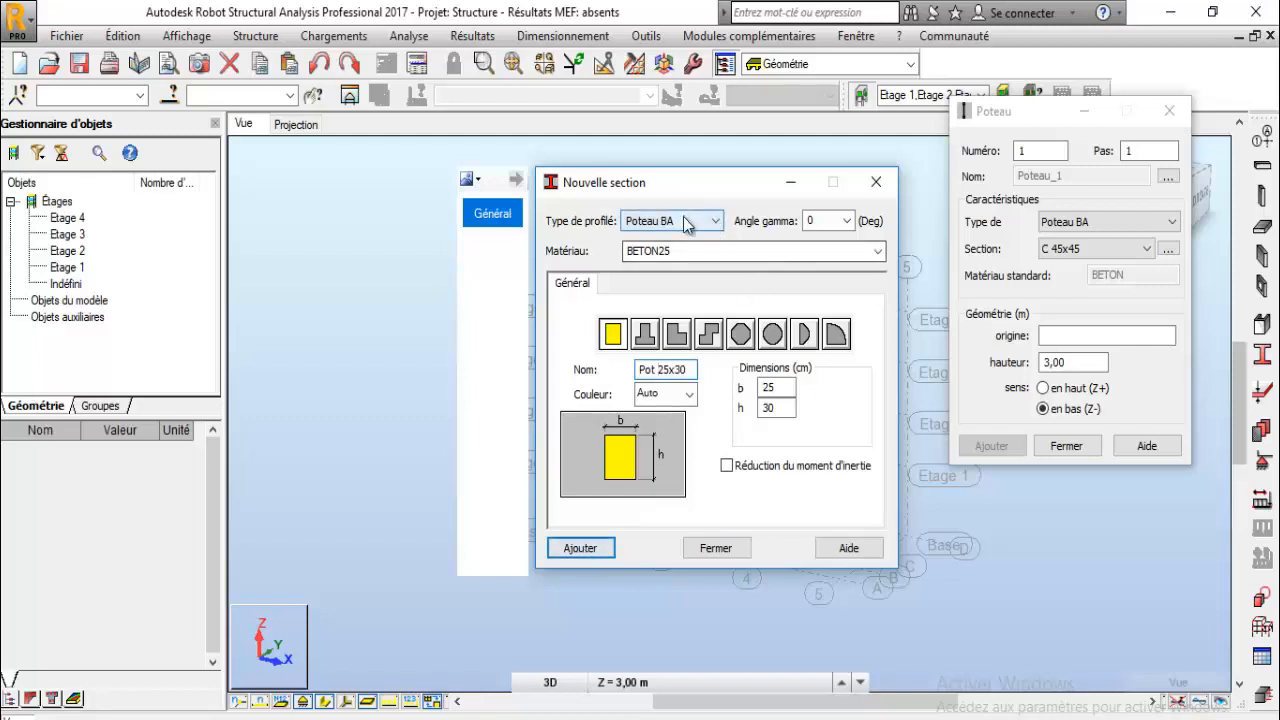
- Assign BETON25 as the section material, add the new section and close the section definition dialog
left_click(878, 252)
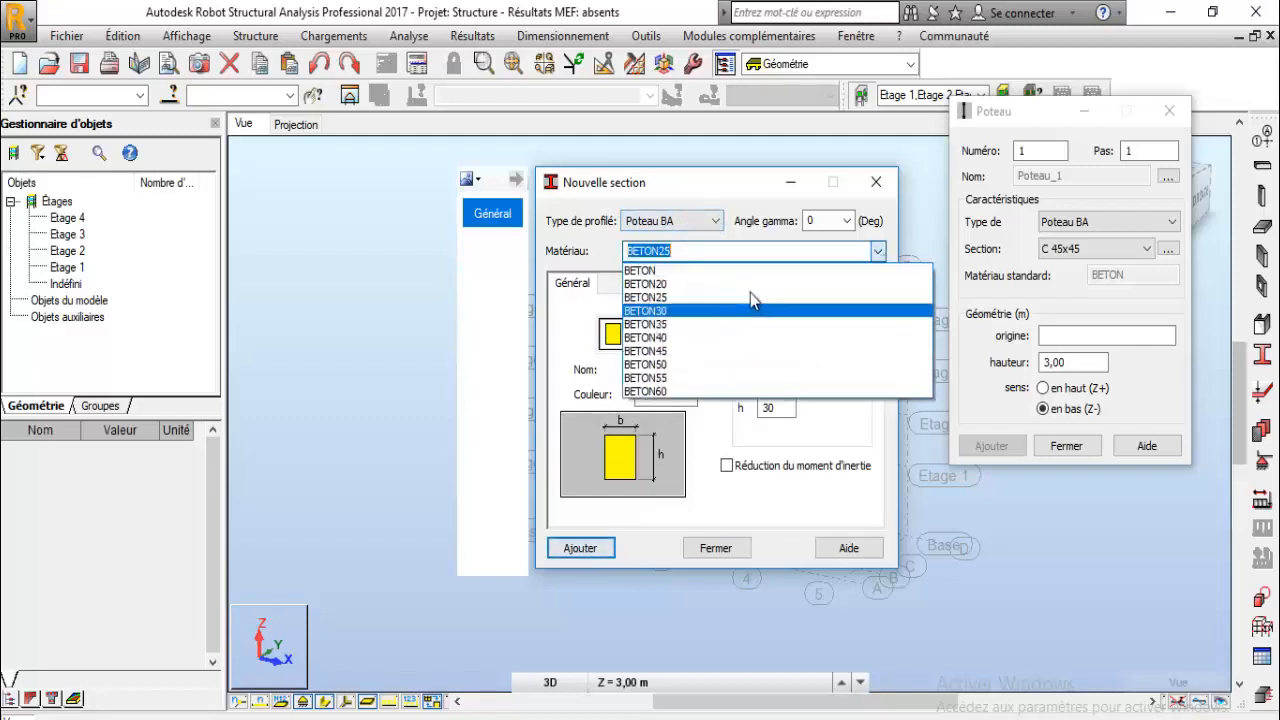
left_click(661, 300)
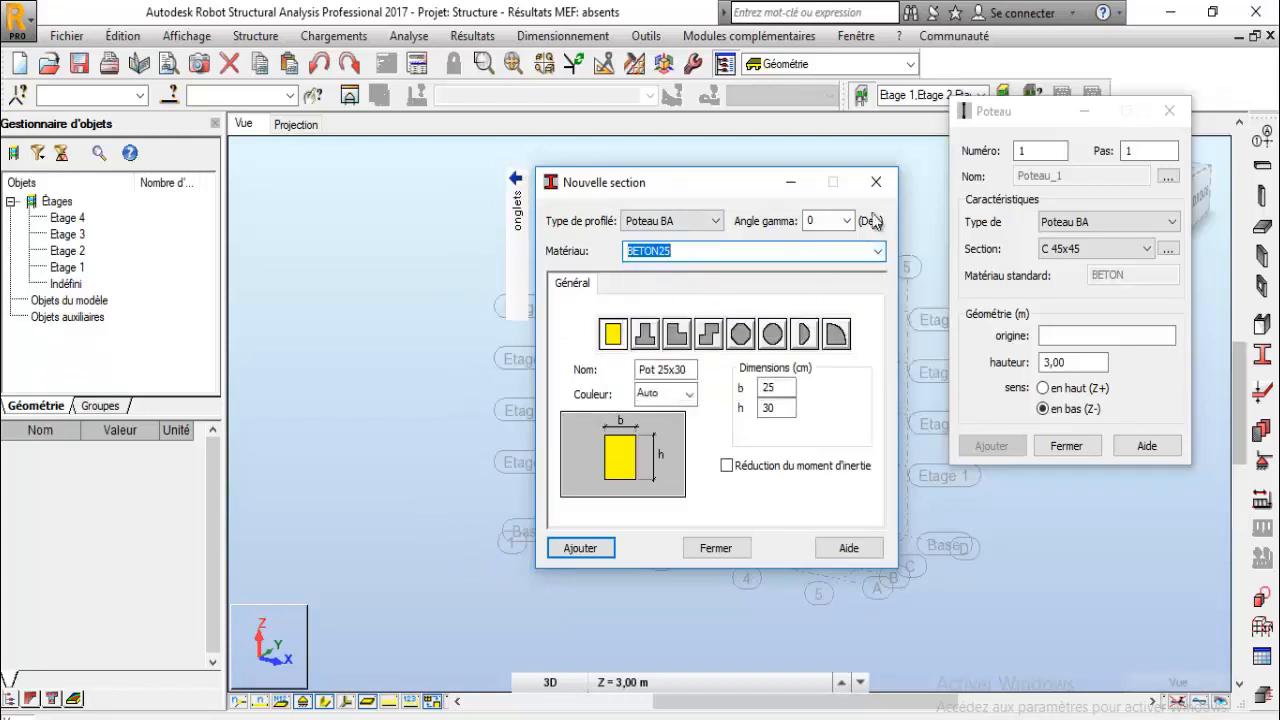
left_click(583, 552)
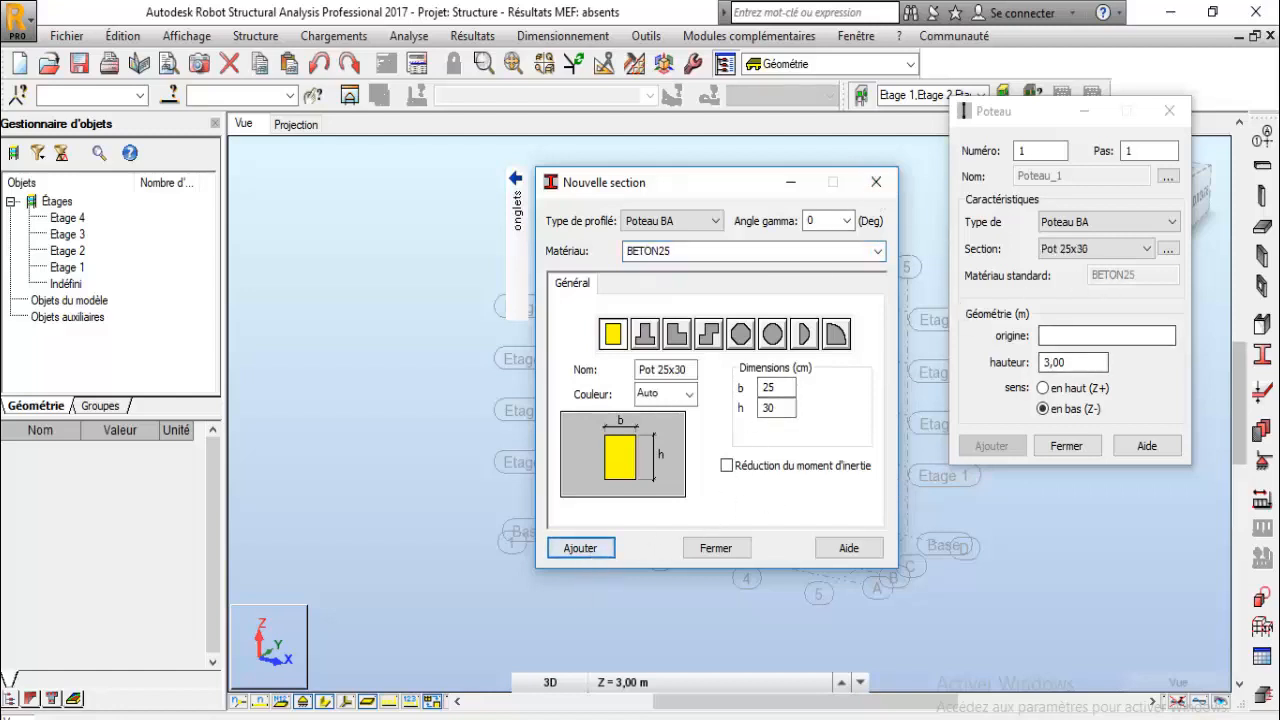
left_click(872, 186)
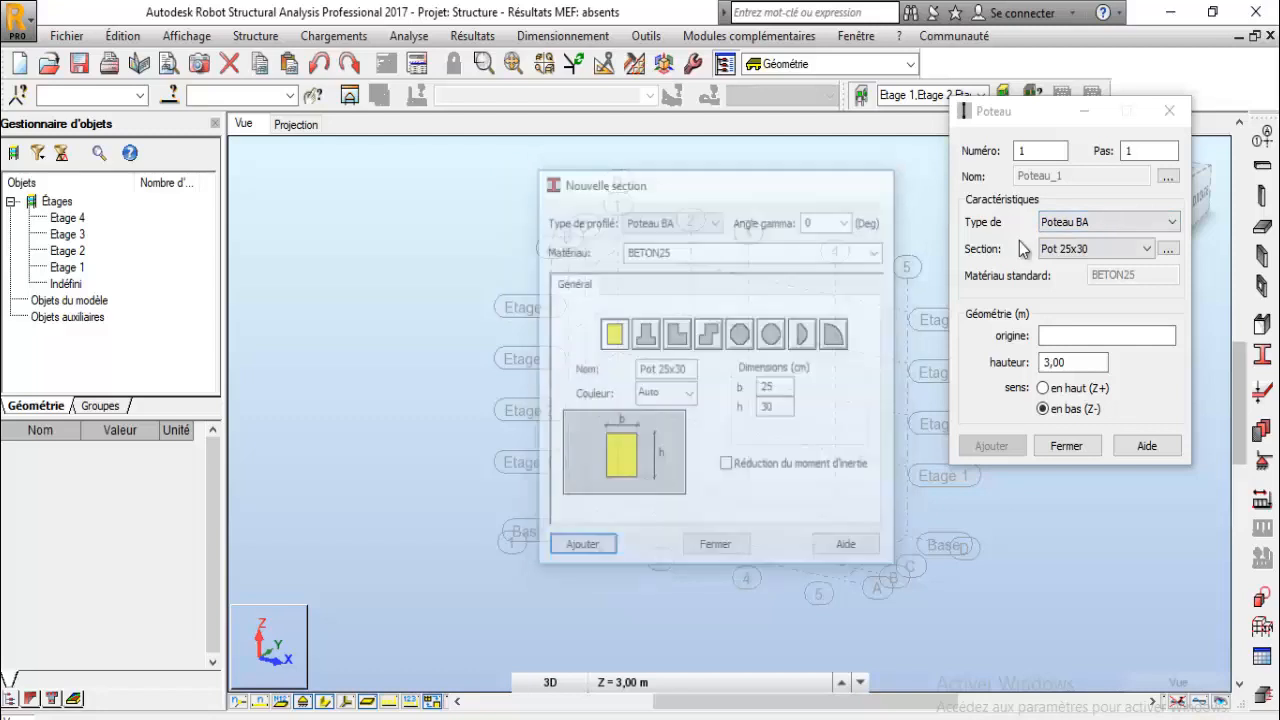
- Choose the Pot 25x30 section for the column and enter the origin 20,00; 8,00; 0,00
left_click(1089, 248)
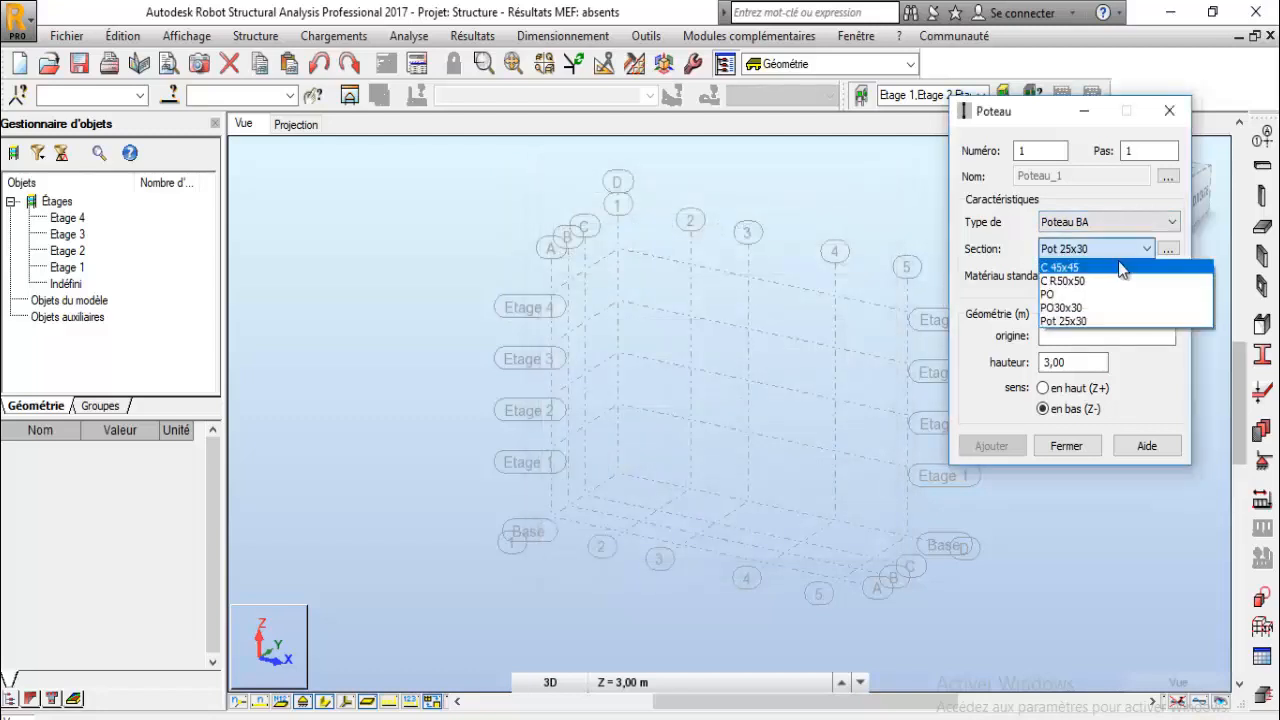
left_click(1063, 321)
left_click(1087, 336)
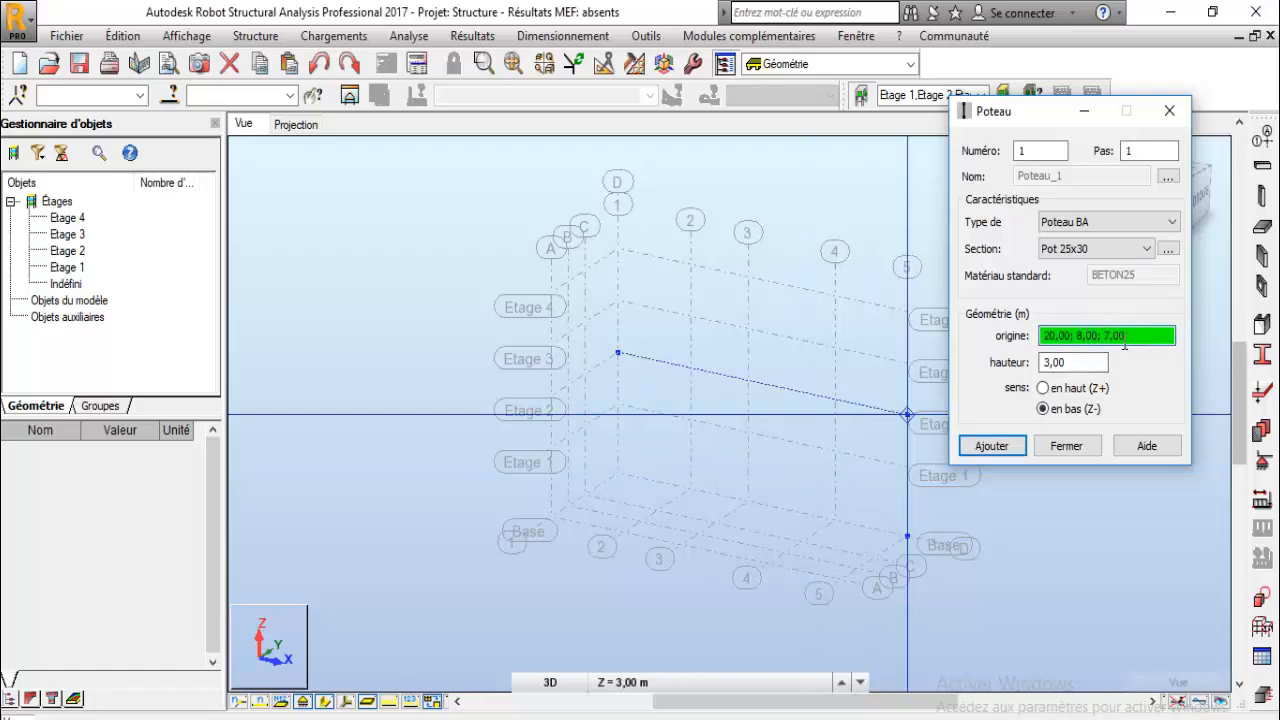
left_click_drag(1142, 336, 1044, 336)
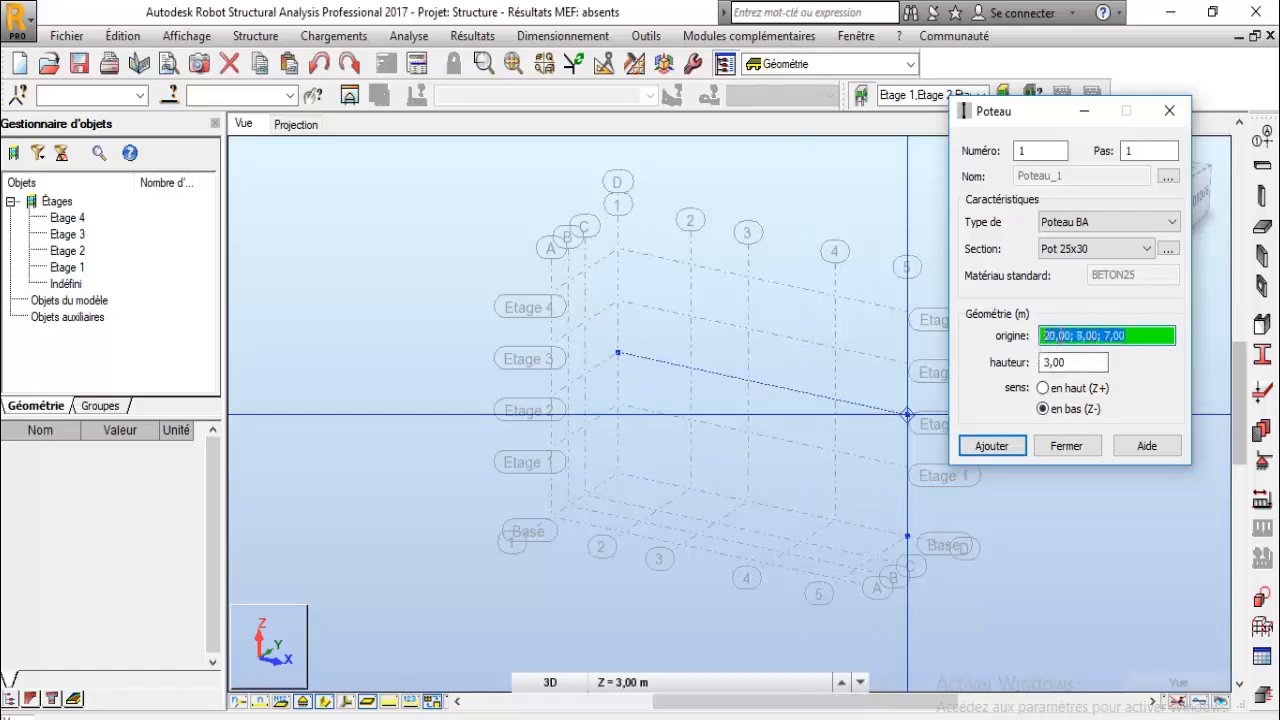
type("20,00; 8,00; 0,00")
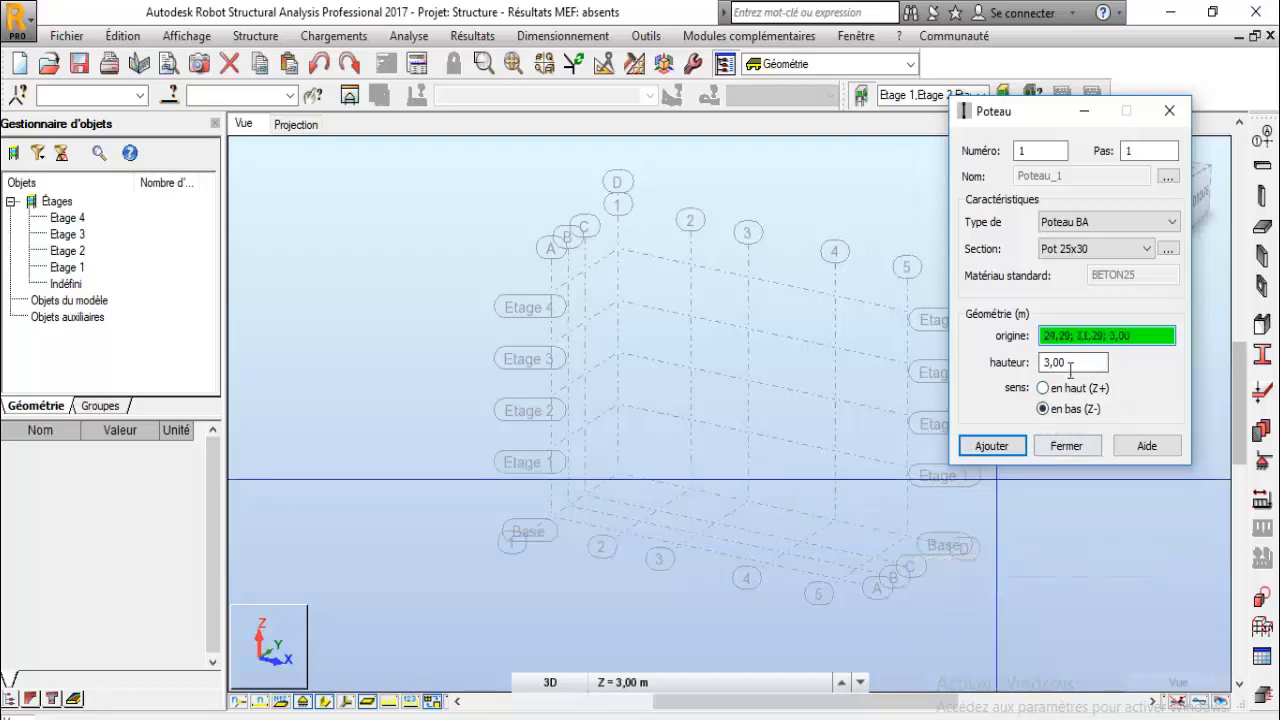
- Set the column height to 4 m with the upward (Z+) direction
left_click_drag(1072, 366, 1044, 364)
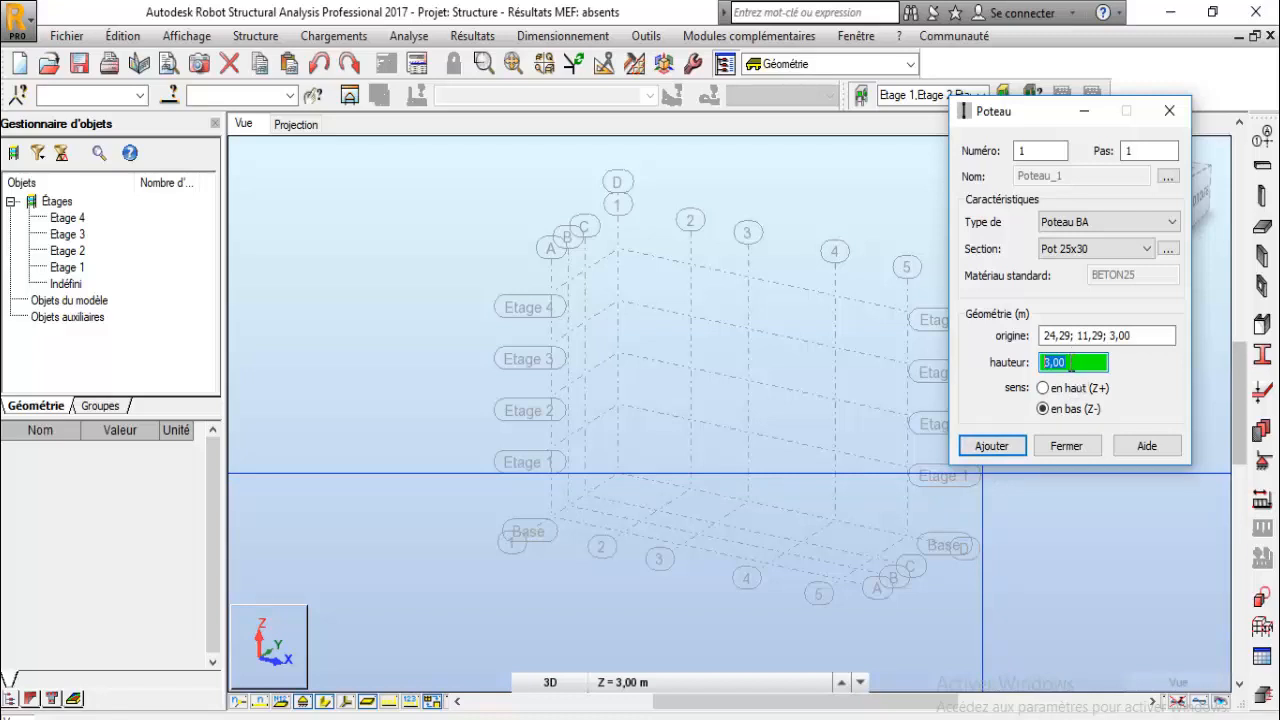
type("4")
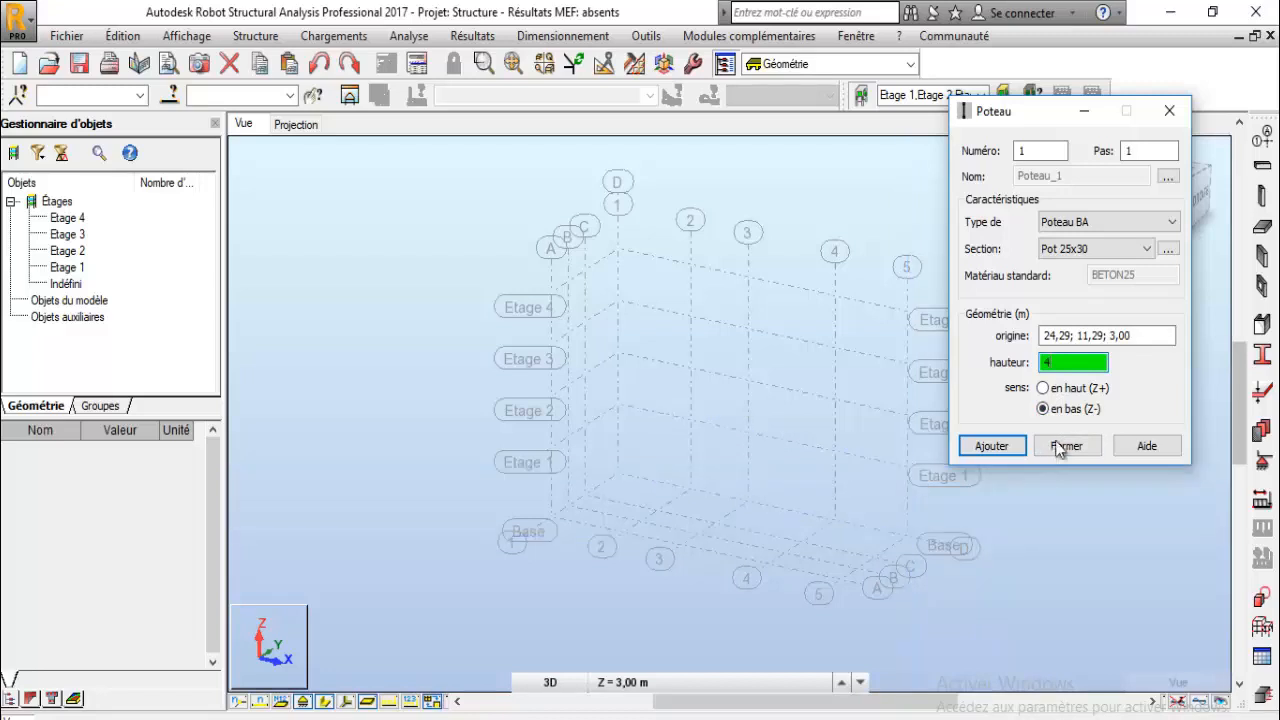
left_click(1044, 389)
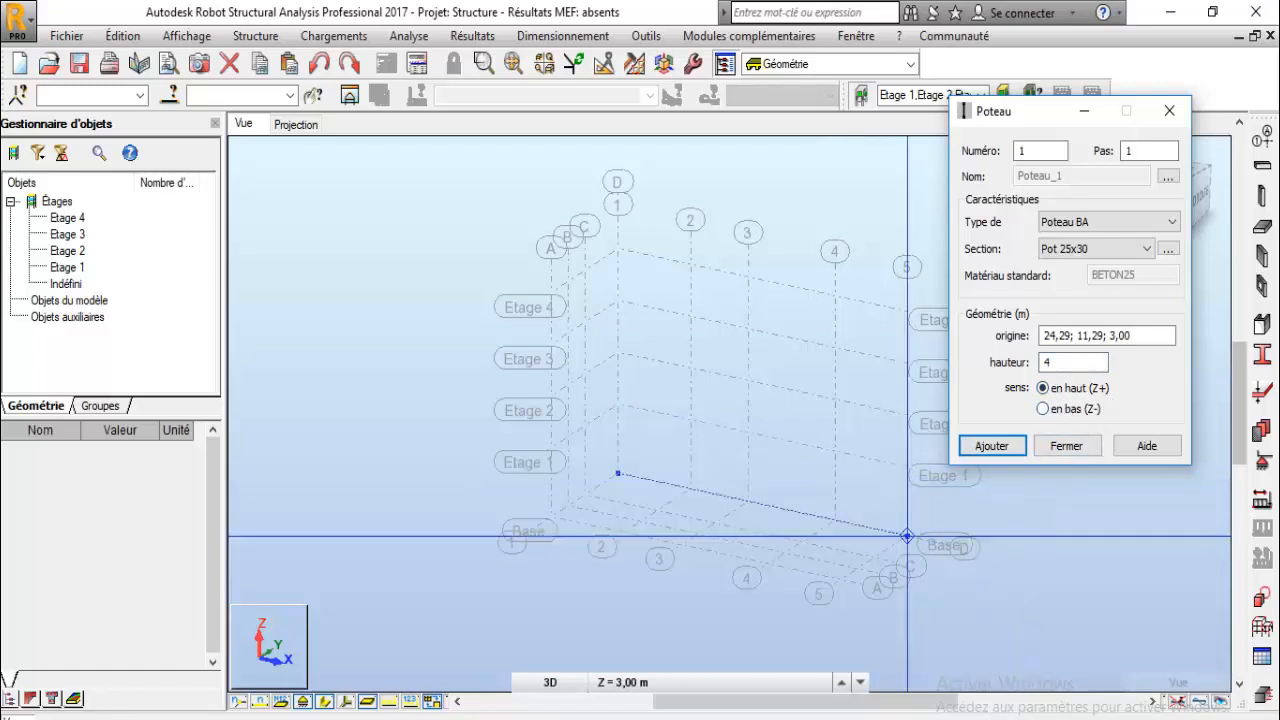
- Place columns at several grid intersections in the model view, switching the direction to downward (Z-)
left_click(907, 536)
left_click(907, 536)
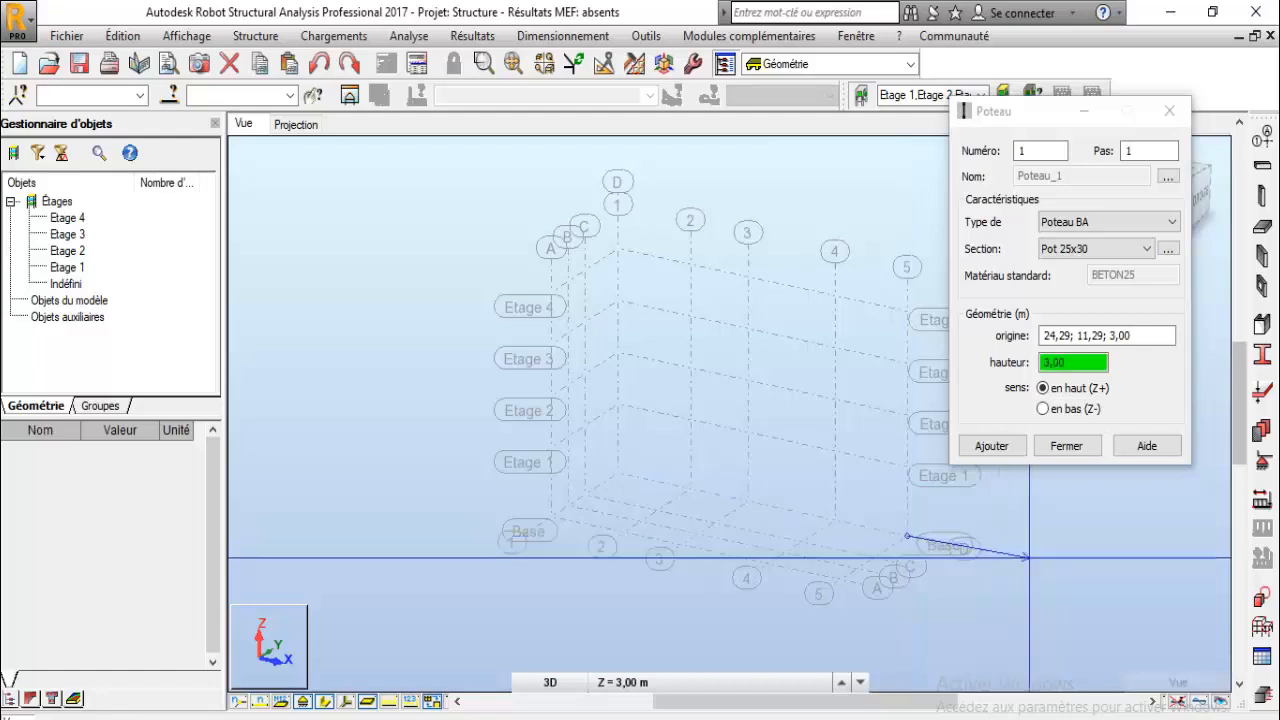
left_click(907, 467)
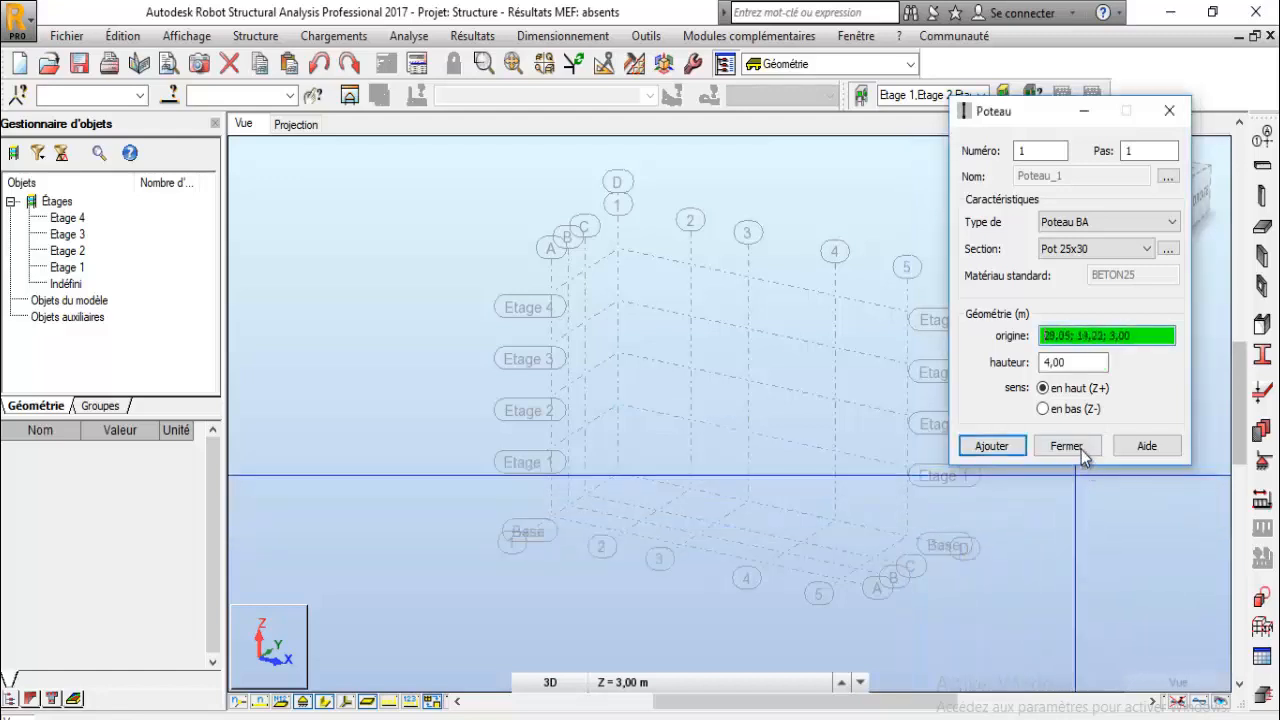
left_click(1043, 408)
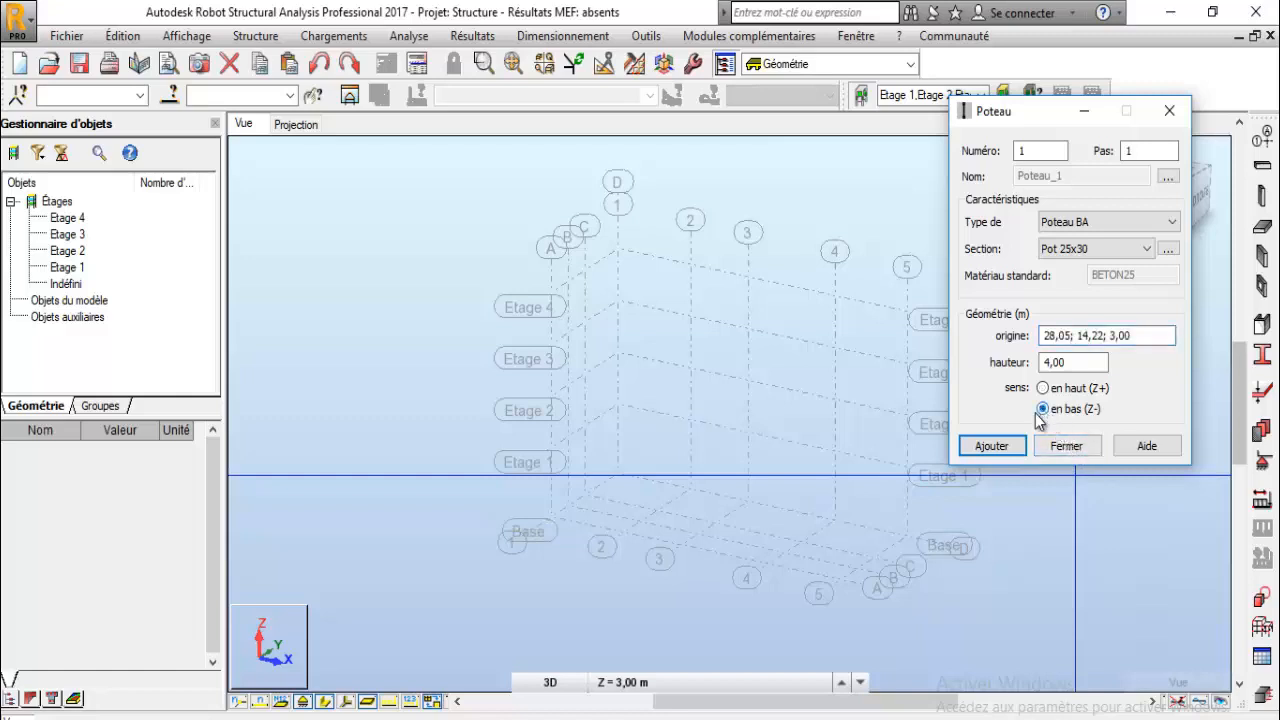
left_click(903, 531)
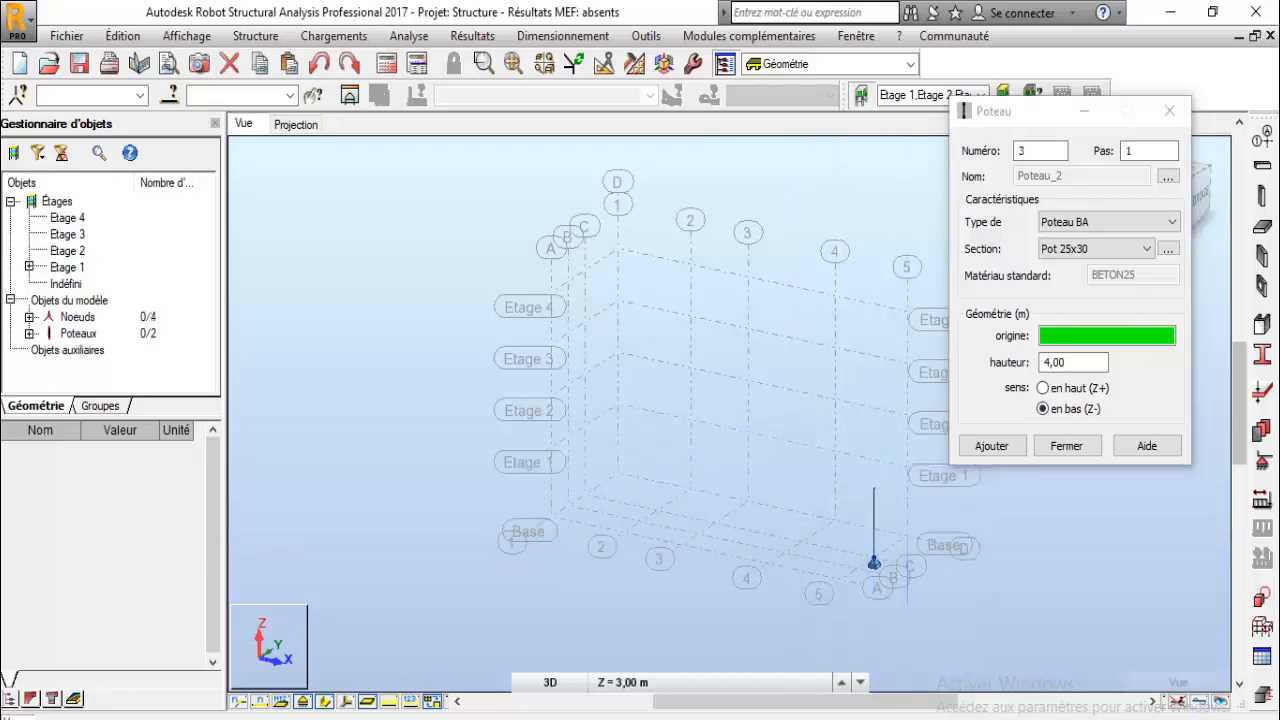
left_click(873, 561)
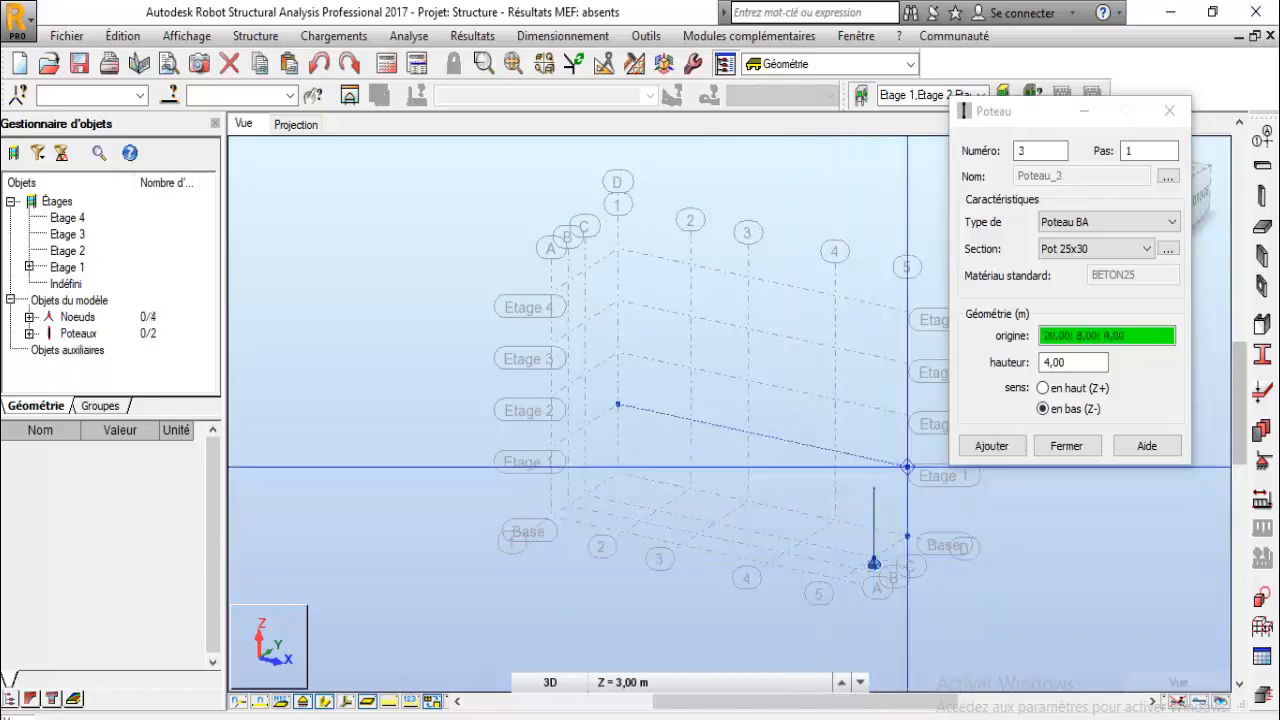
left_click(907, 466)
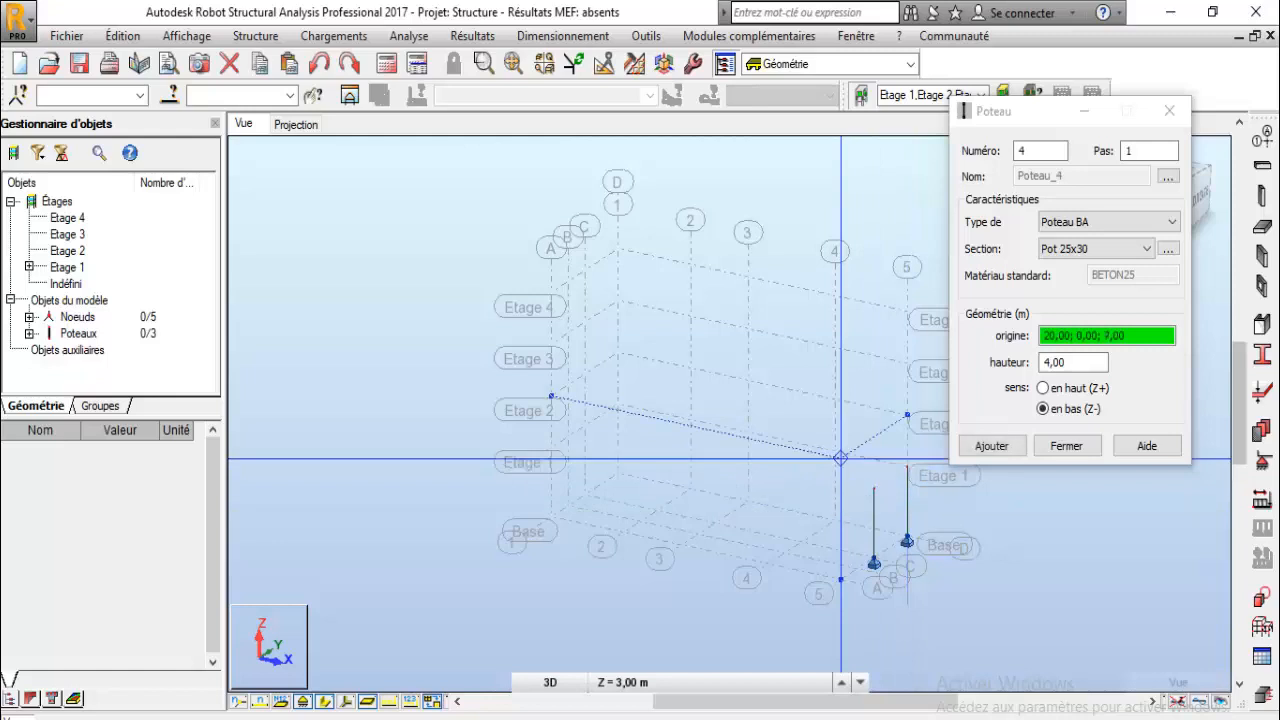
left_click(835, 451)
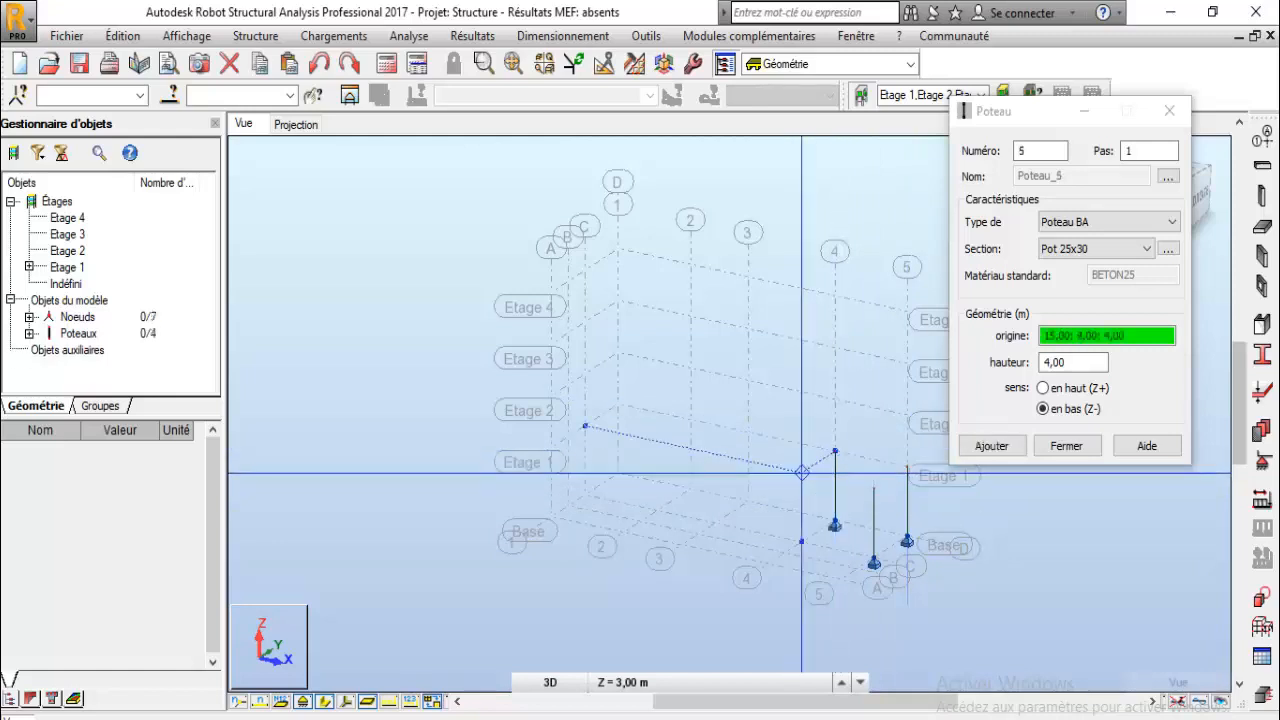
left_click(802, 472)
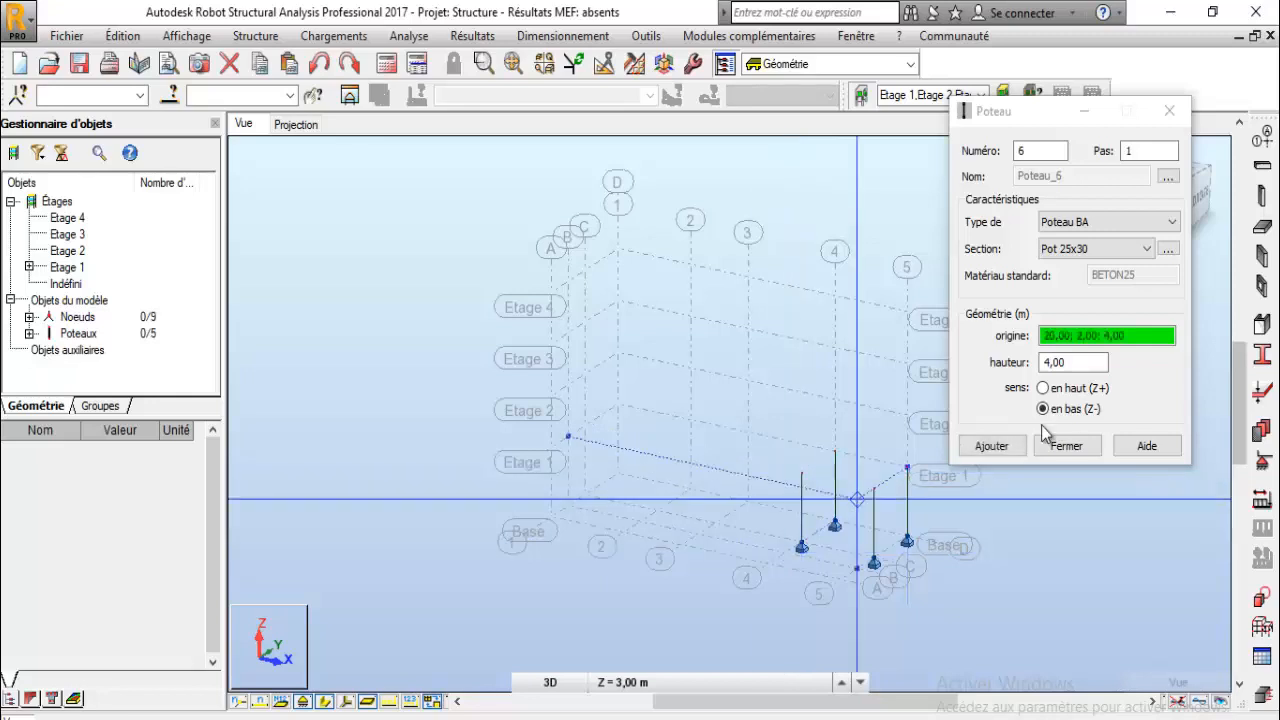
- Switch the direction back to upward (Z+), place three more columns along the grid and close the column dialog
left_click(1043, 388)
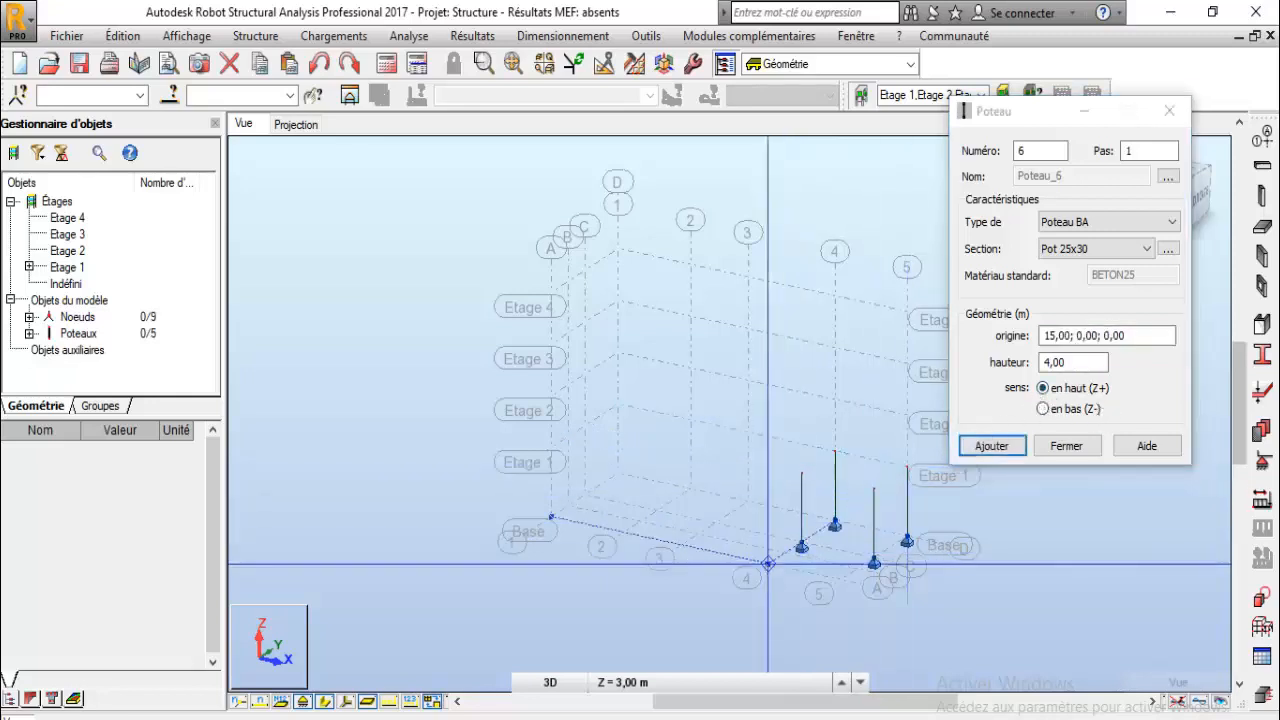
left_click(768, 564)
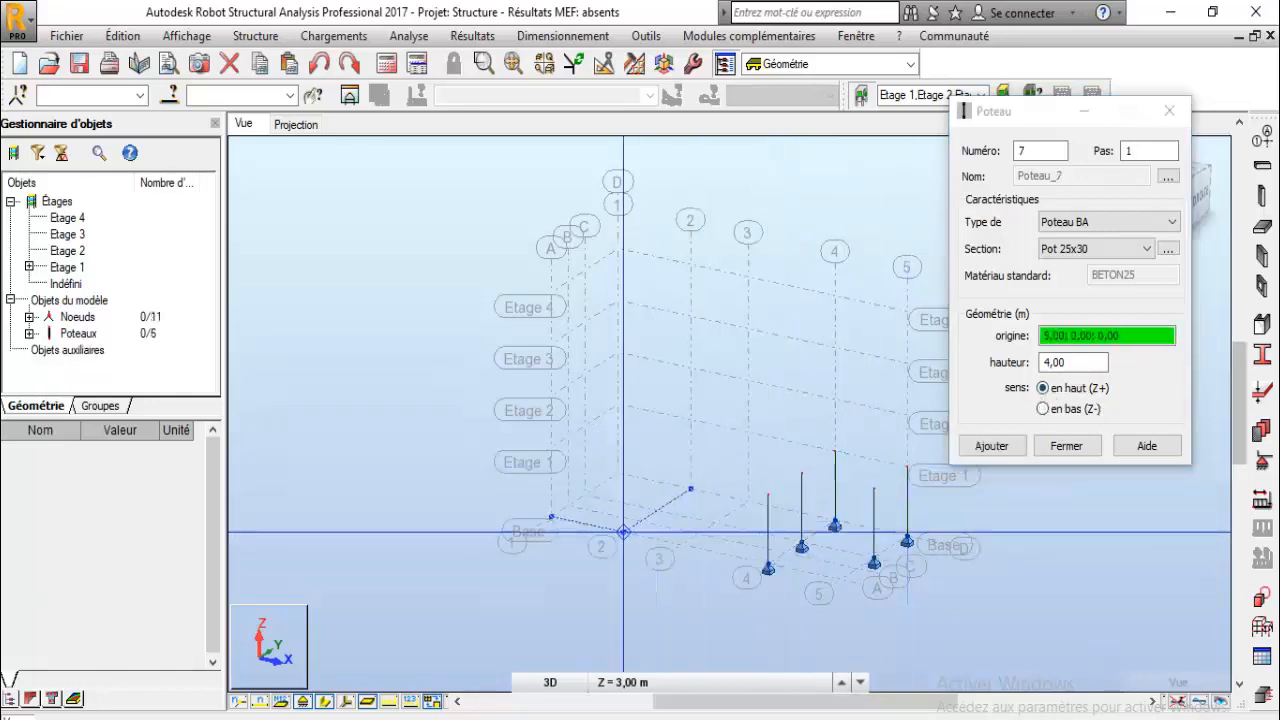
left_click(748, 499)
left_click(748, 499)
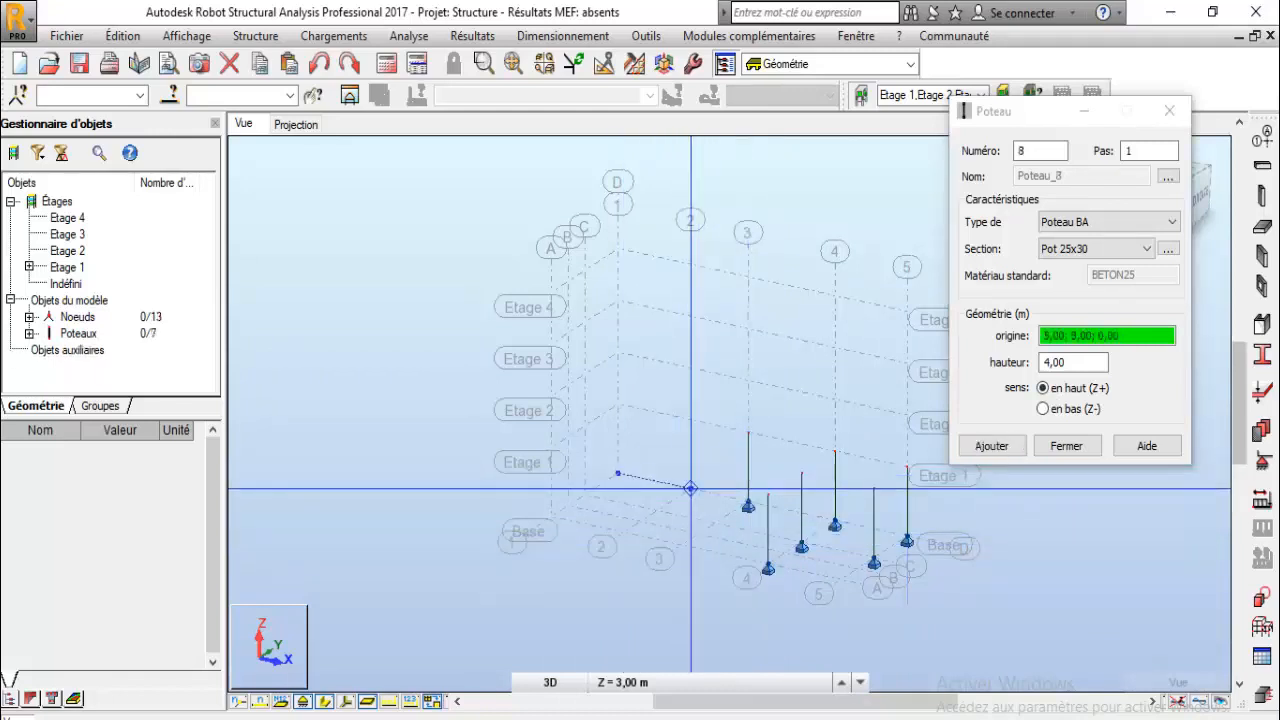
left_click(690, 486)
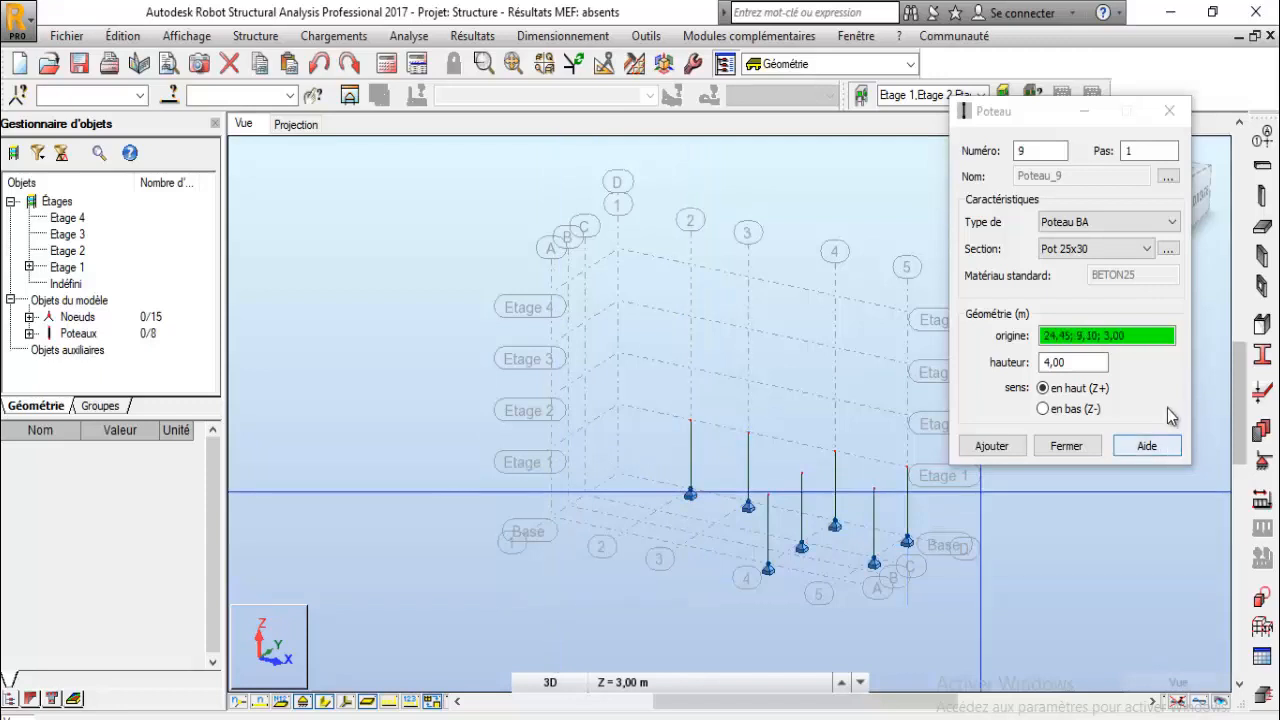
left_click(1088, 447)
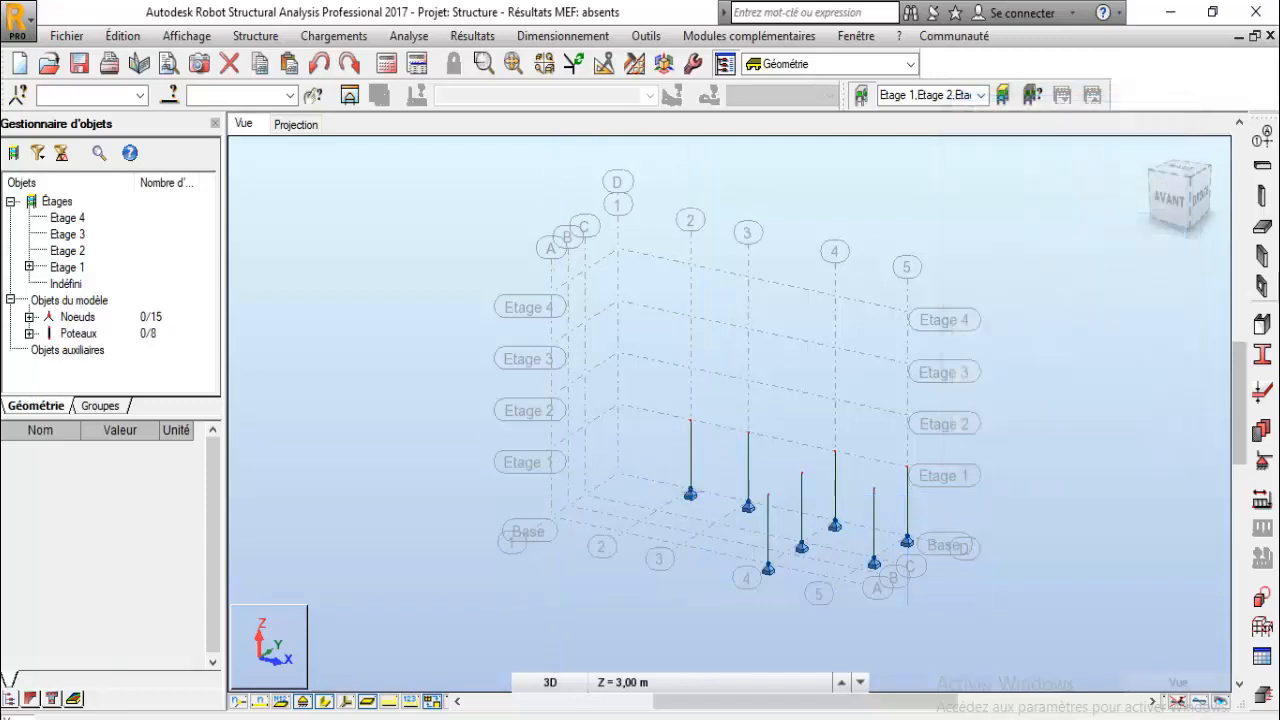
- Rotate the view and delete most of the placed columns, keeping the one at the corner grid intersection
left_click(1190, 188)
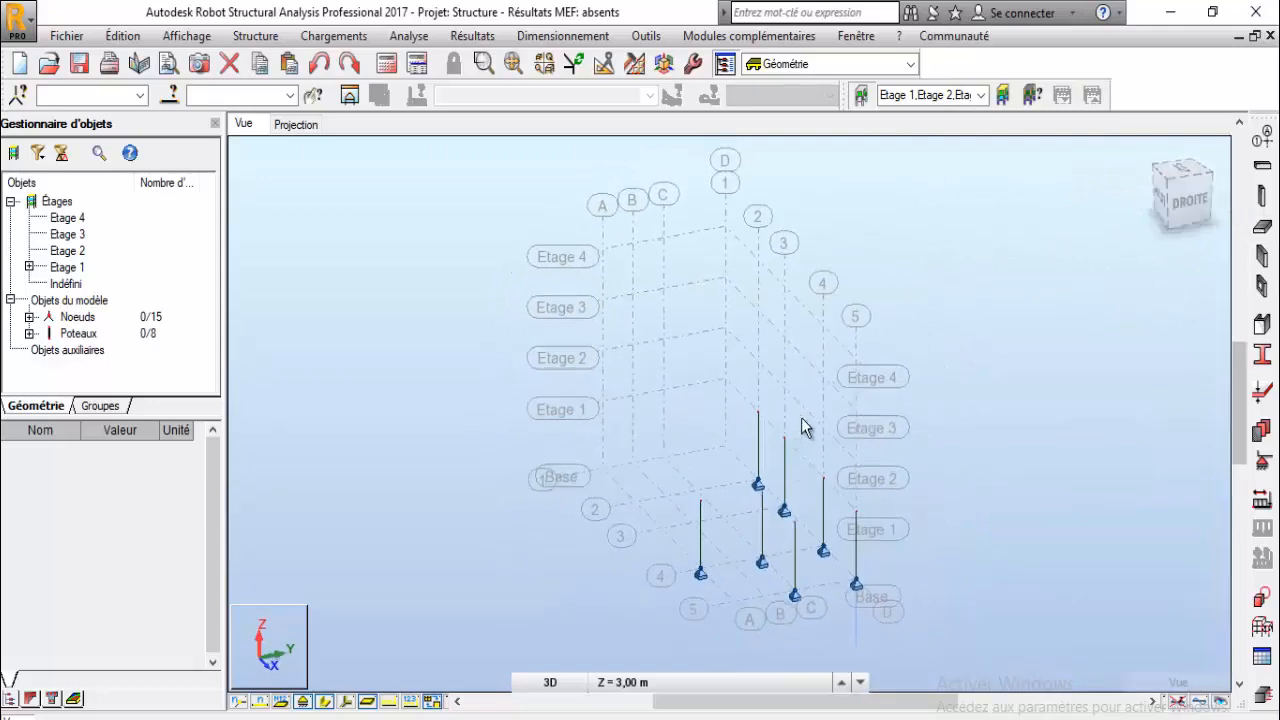
left_click_drag(806, 399, 637, 643)
key("Delete")
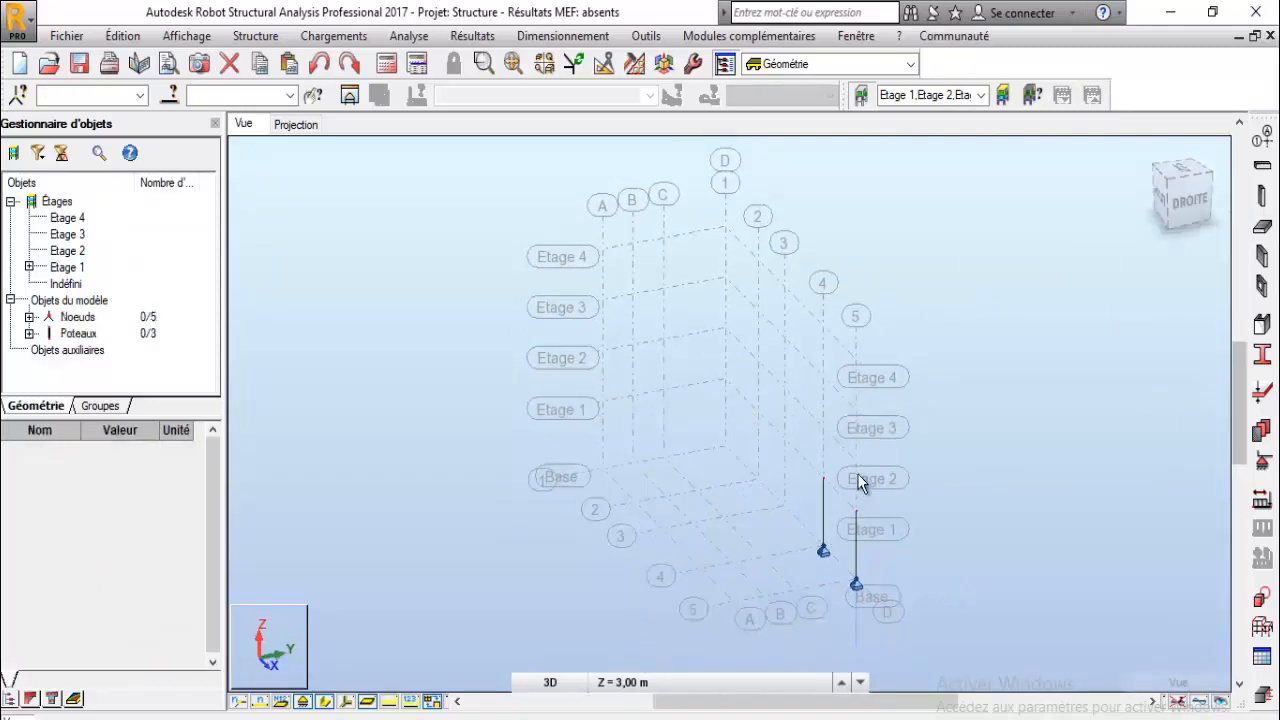
left_click_drag(761, 593, 769, 559)
key("Delete")
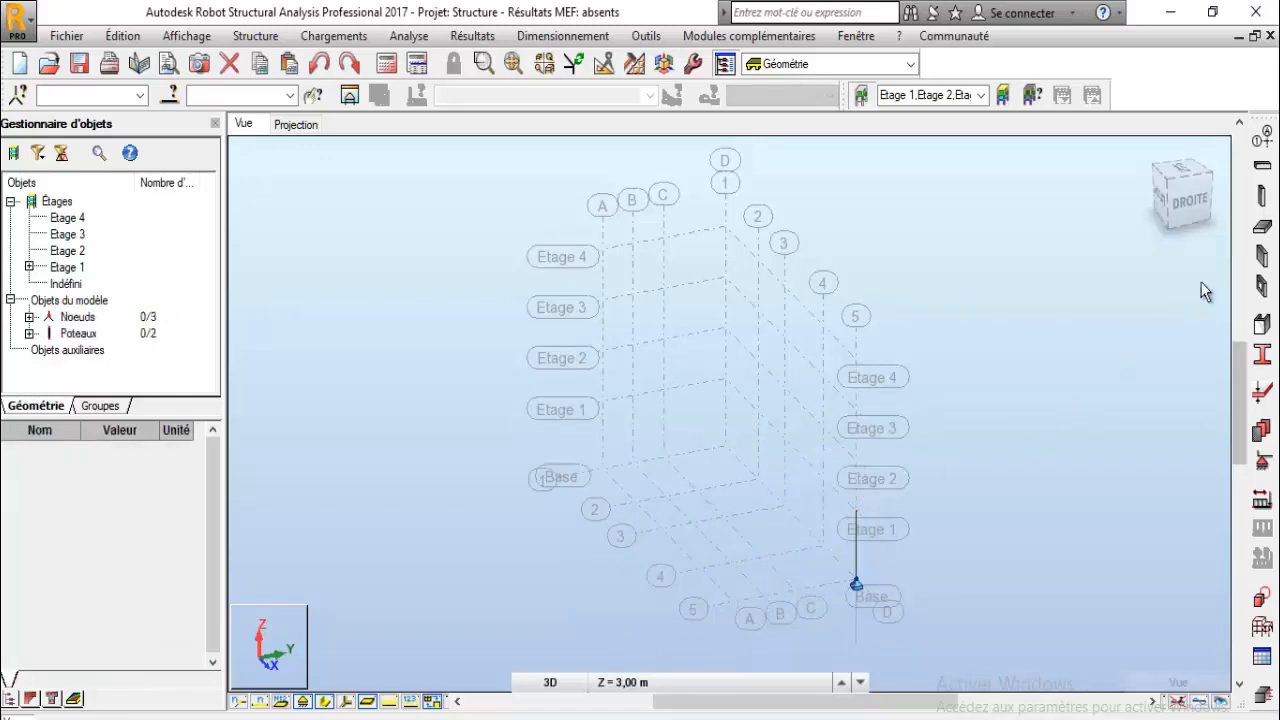
left_click(1157, 192)
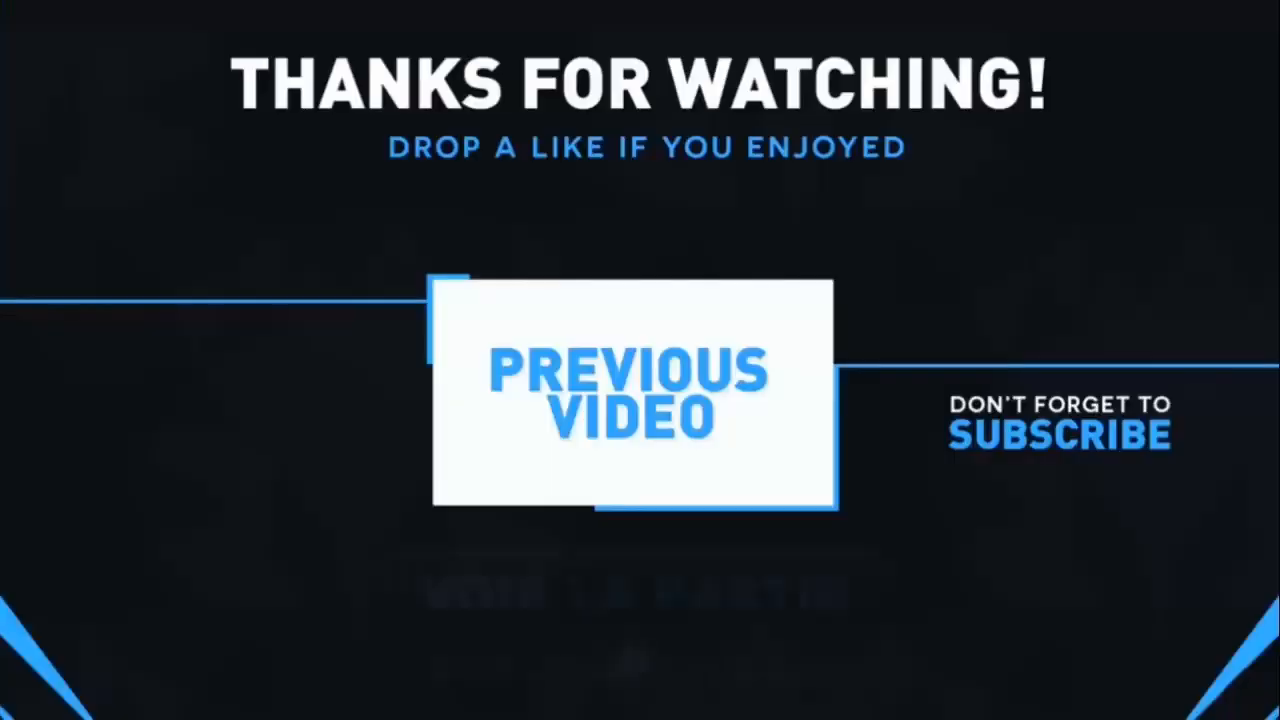